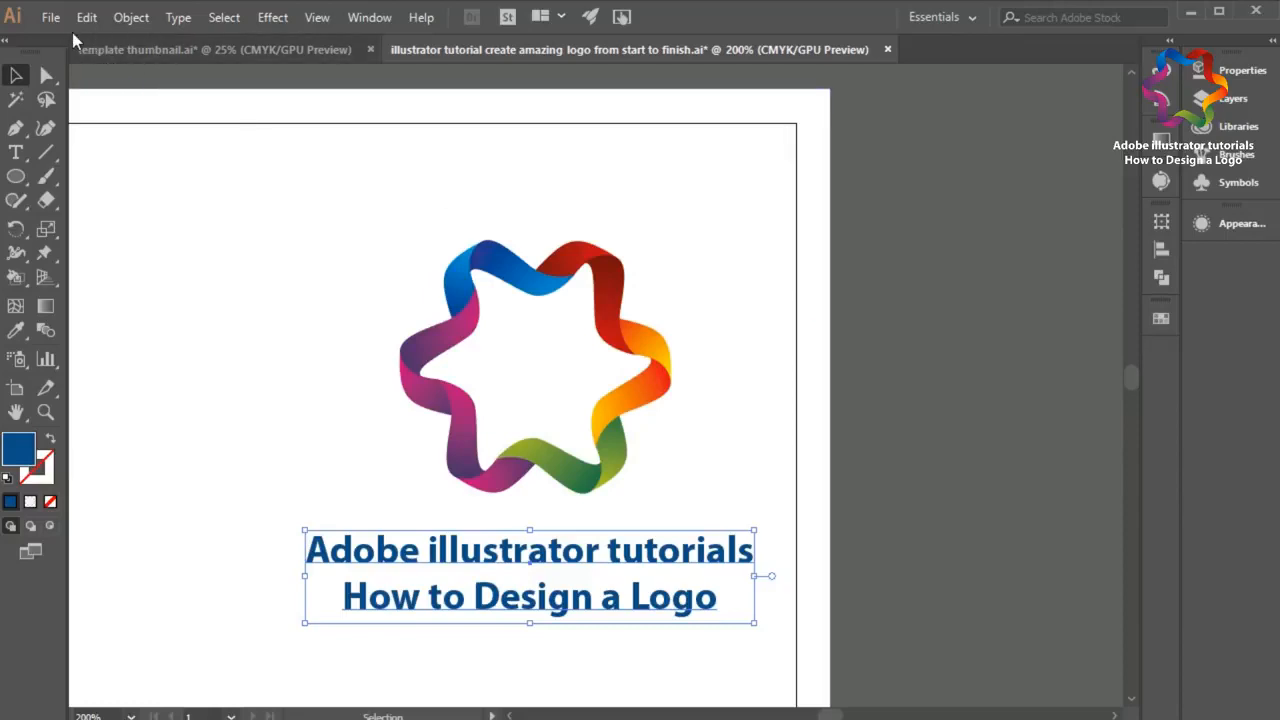
Step: Create a new 1000 x 1000 px document with pixels as the unit
click(52, 19)
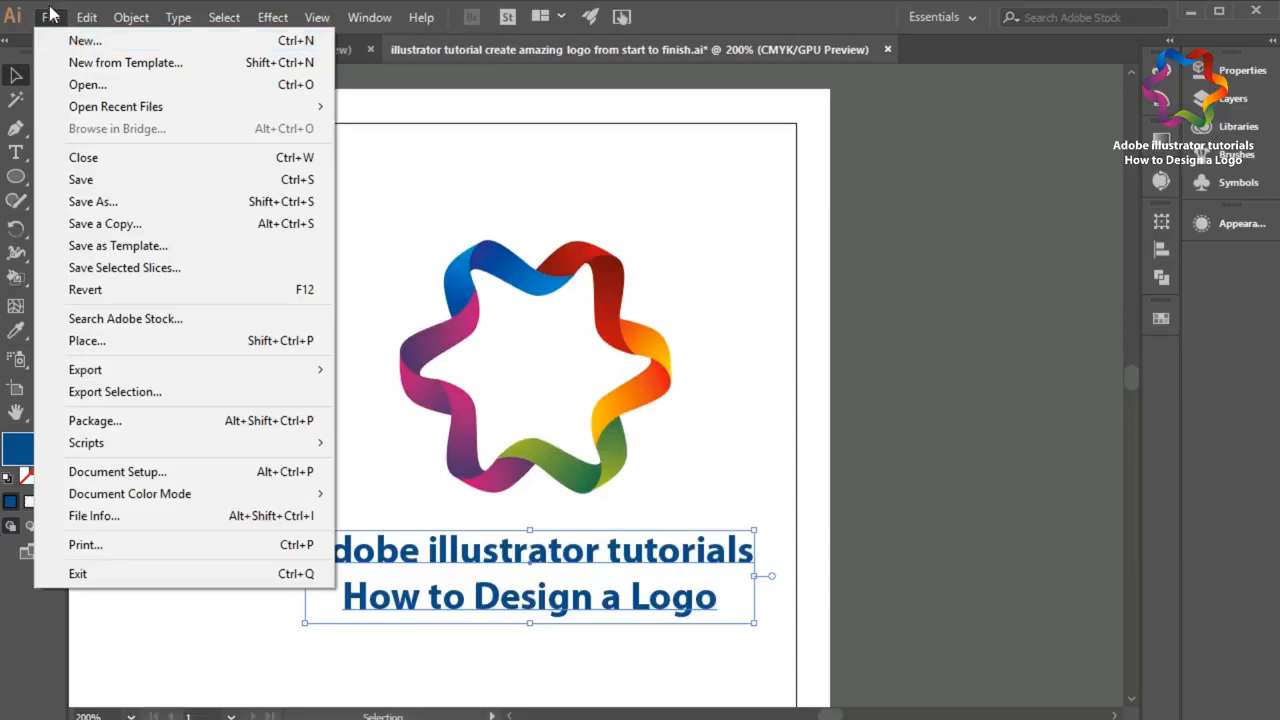
click(48, 16)
click(48, 16)
click(74, 46)
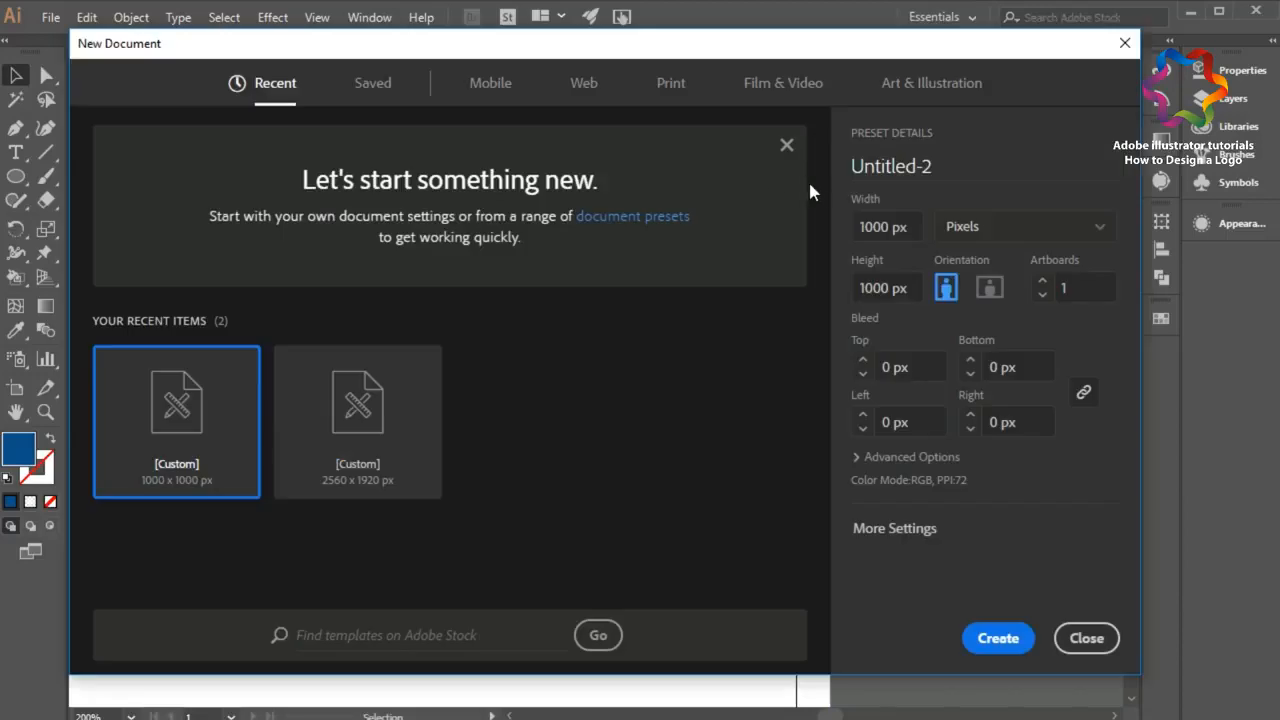
click(916, 226)
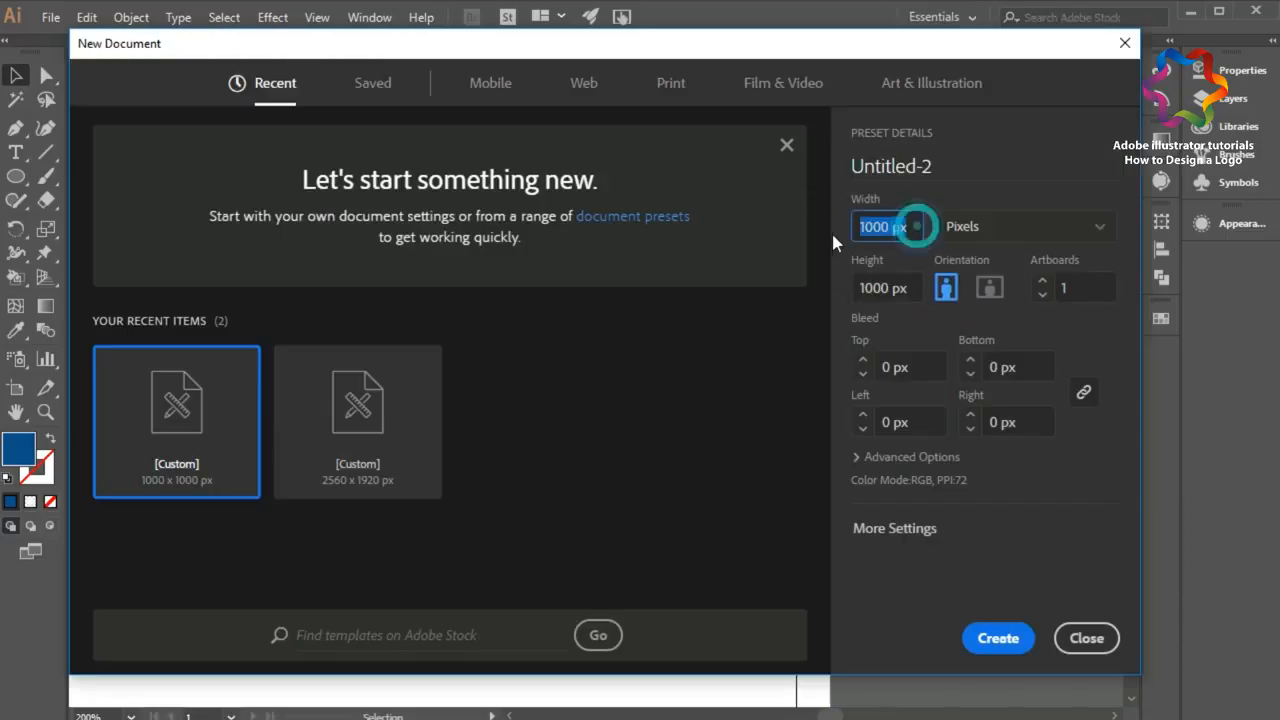
click(915, 290)
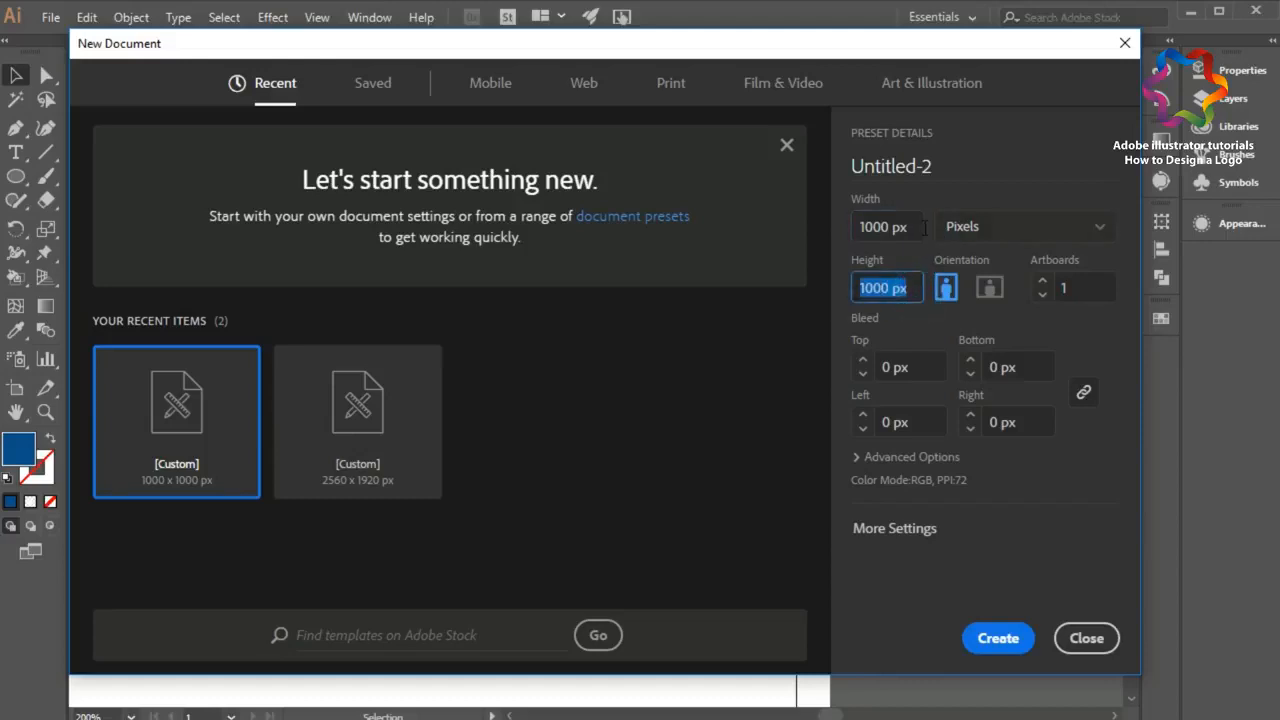
click(1010, 226)
click(999, 436)
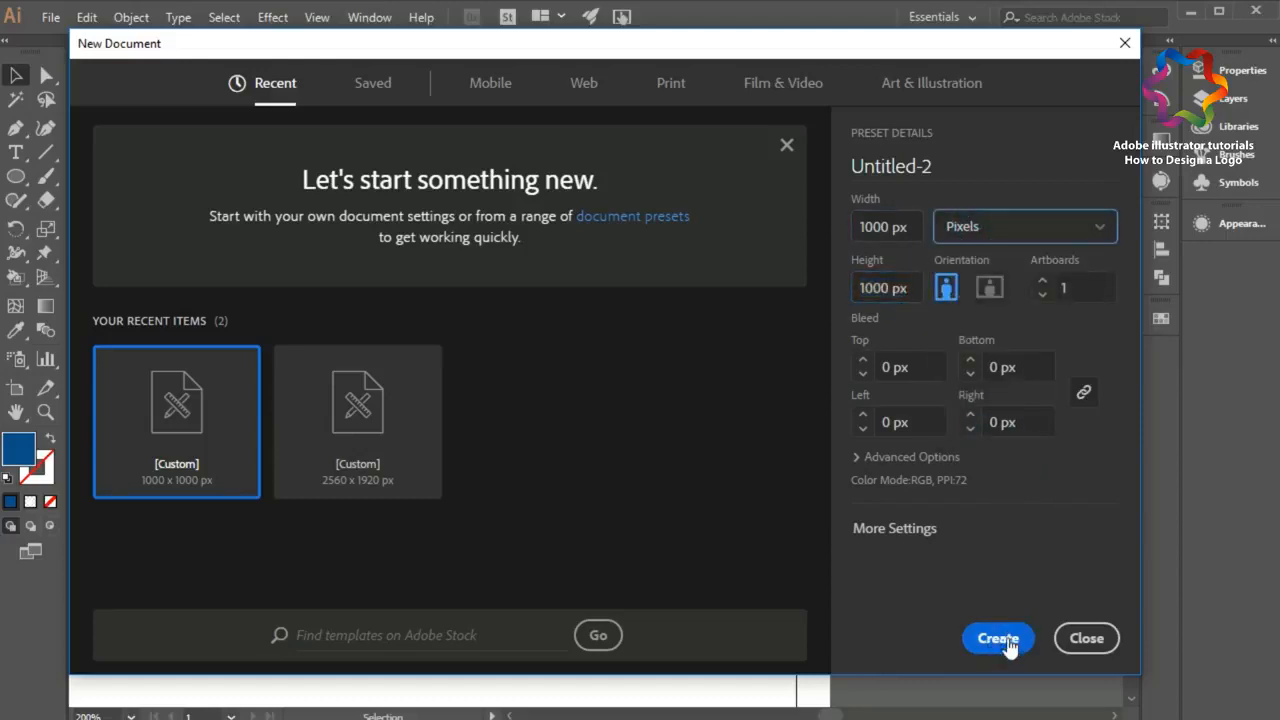
click(1008, 640)
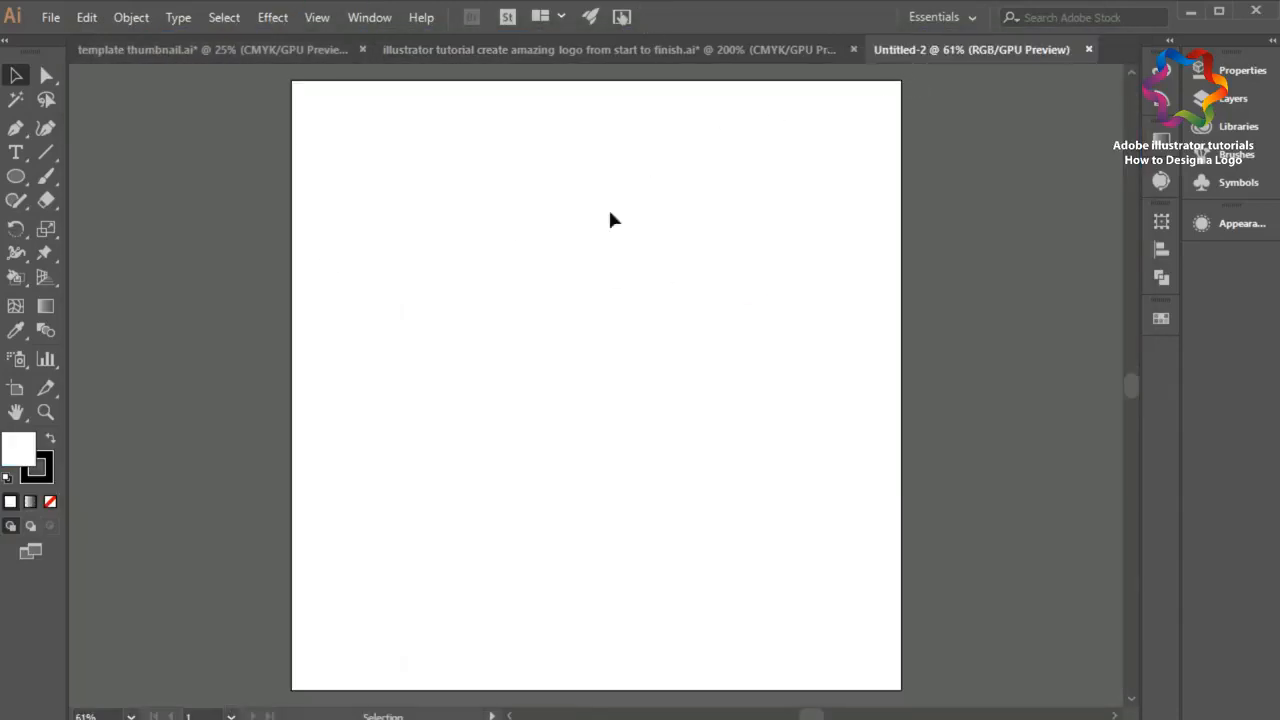
Step: Return to the "illustrator tutorial create amazing logo from start to finish" document and place the letter K as text on the artboard
click(618, 50)
click(872, 311)
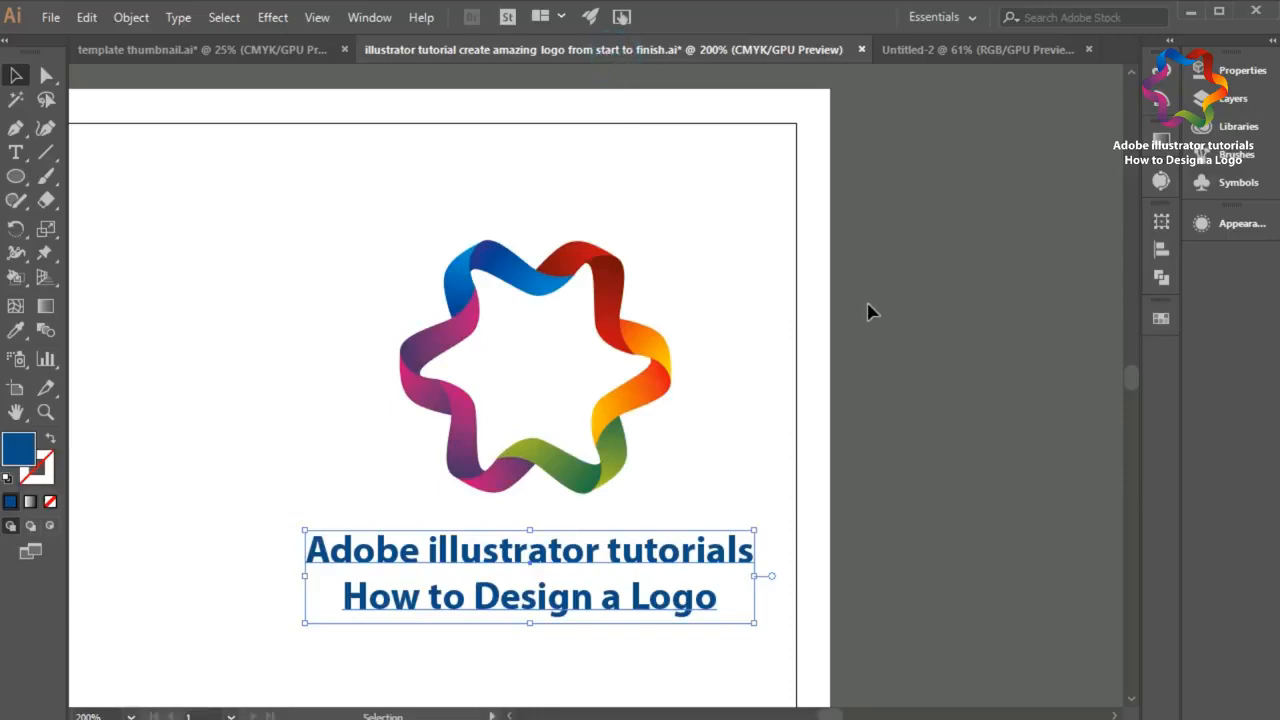
key(ctrl+0)
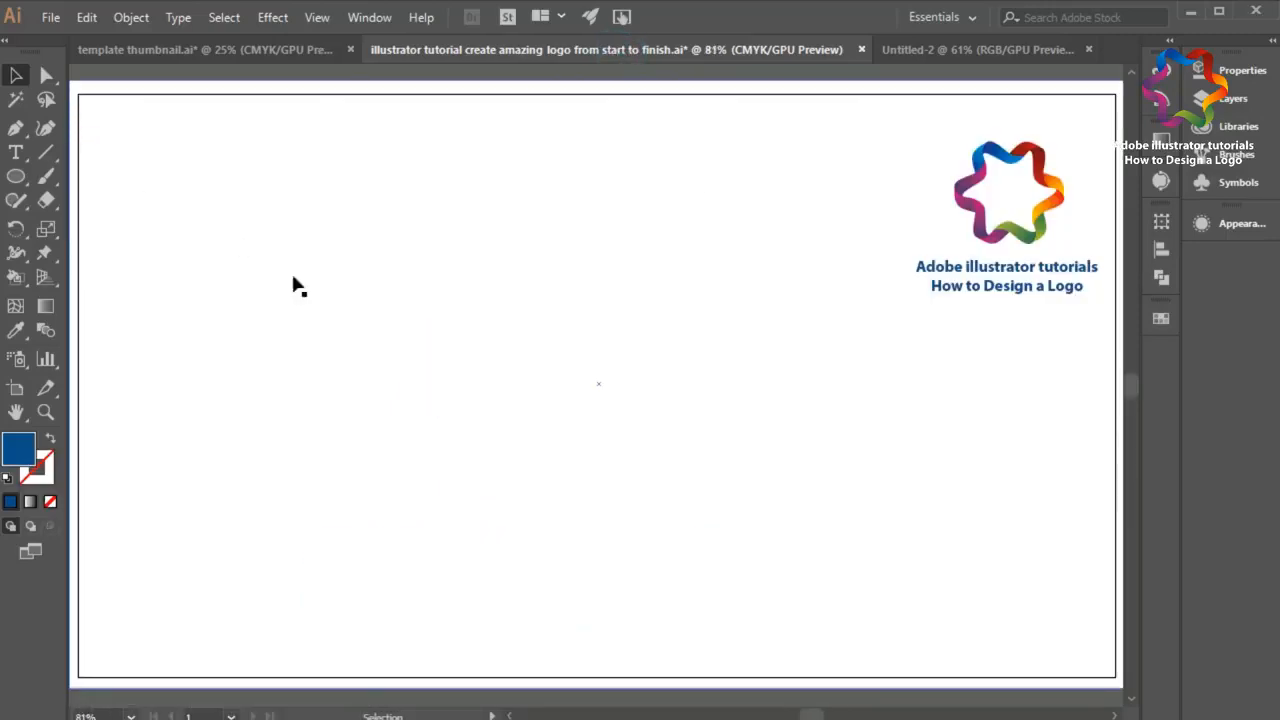
click(16, 154)
click(379, 336)
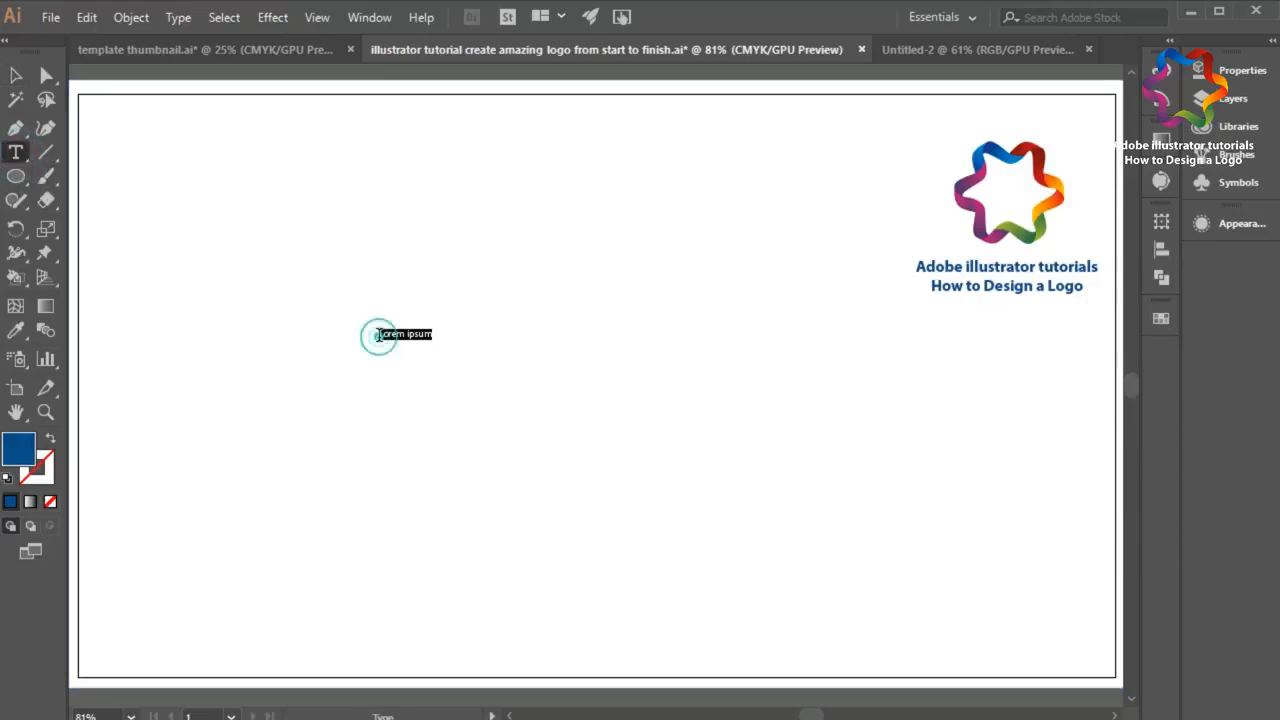
key(Escape)
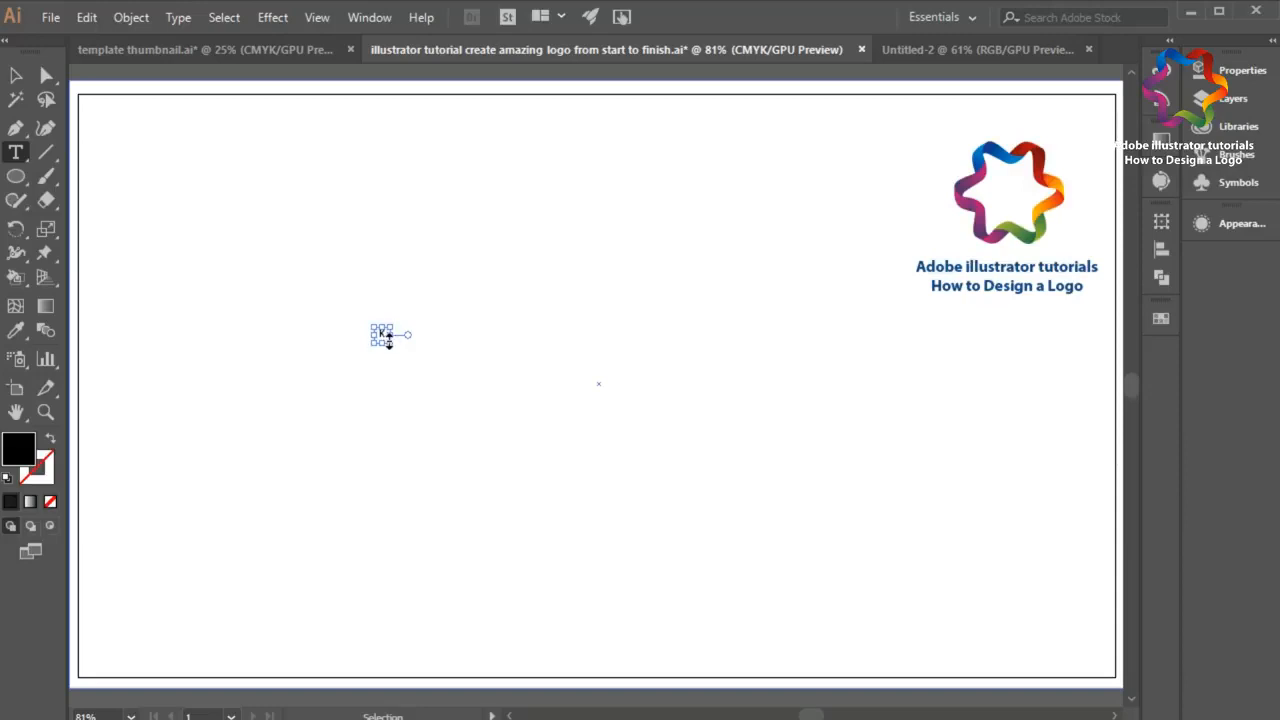
Step: Enlarge the letter K to about half the artboard's height and move it slightly left of the artboard's centre
drag(394, 345, 705, 632)
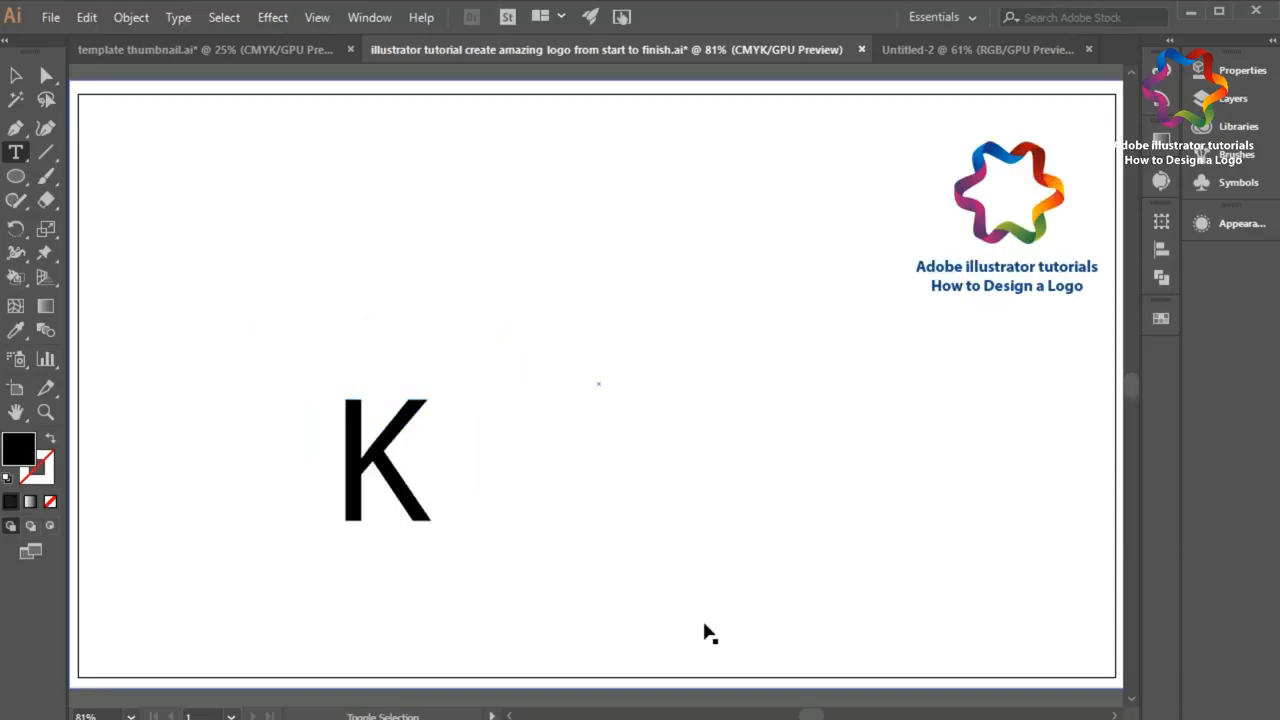
click(15, 75)
click(402, 486)
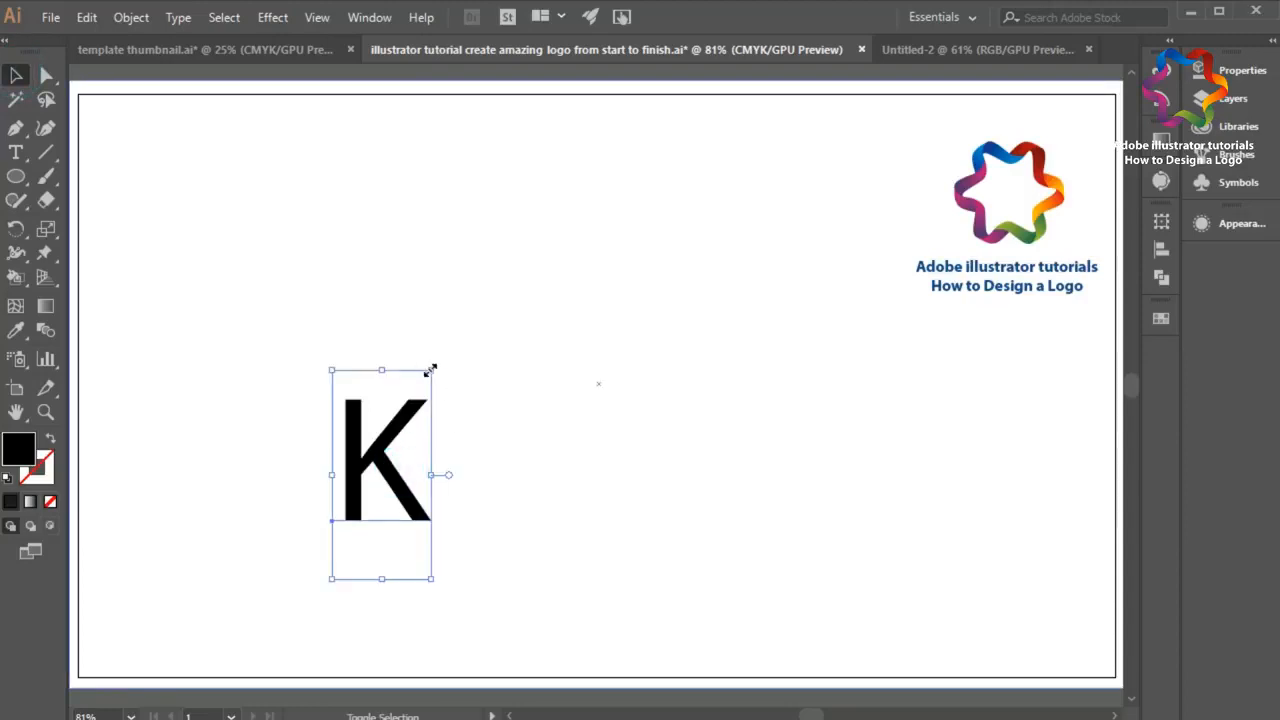
drag(430, 370, 835, 103)
drag(372, 345, 430, 428)
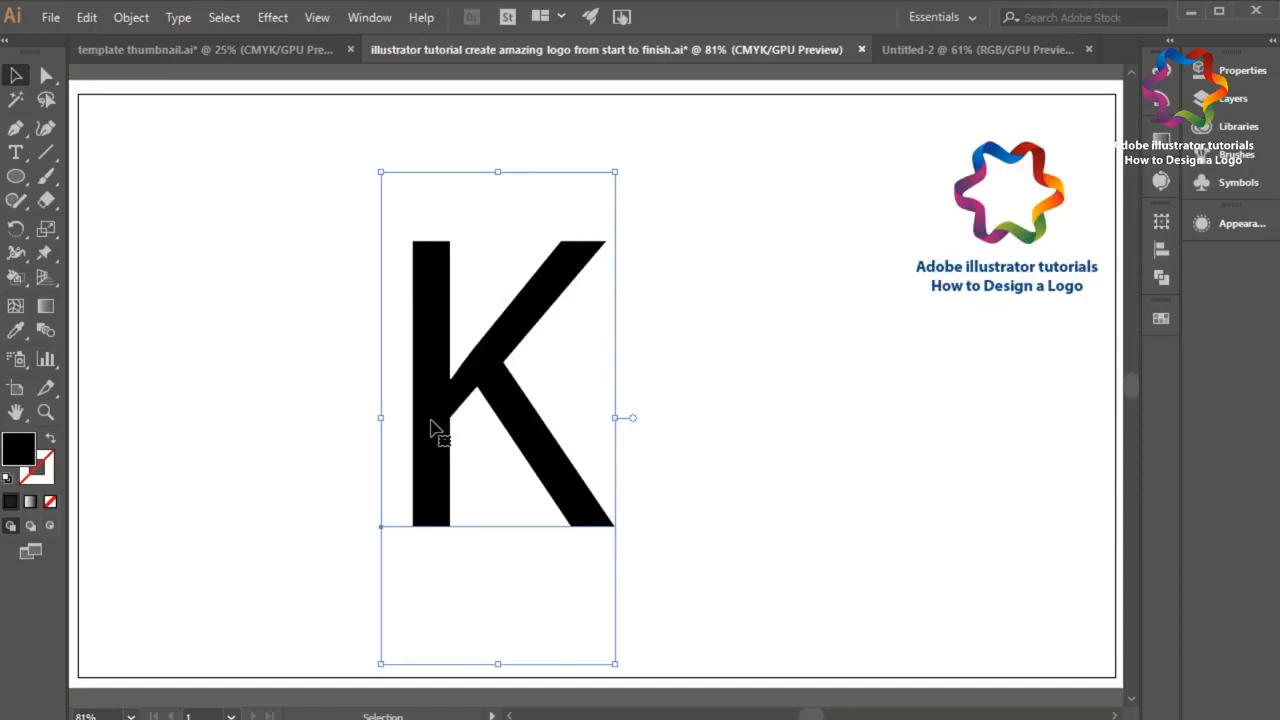
Step: Draw a closed S-curved stem with the Pen tool over the K's vertical stroke, with pointed ends beyond the letter
key(p)
click(394, 186)
drag(472, 319, 424, 316)
click(467, 559)
drag(394, 186, 351, 155)
Step: Draw a closed curved leg over the K's lower diagonal and pull its lower tip outward past the letter
click(632, 526)
drag(500, 373, 401, 318)
click(500, 373)
drag(556, 505, 577, 587)
click(632, 526)
click(46, 75)
drag(632, 526, 652, 557)
Step: Draw a closed leaf-shaped arm from the K's junction up to the right, and delete the original text letter
click(15, 128)
click(476, 362)
drag(577, 316, 651, 299)
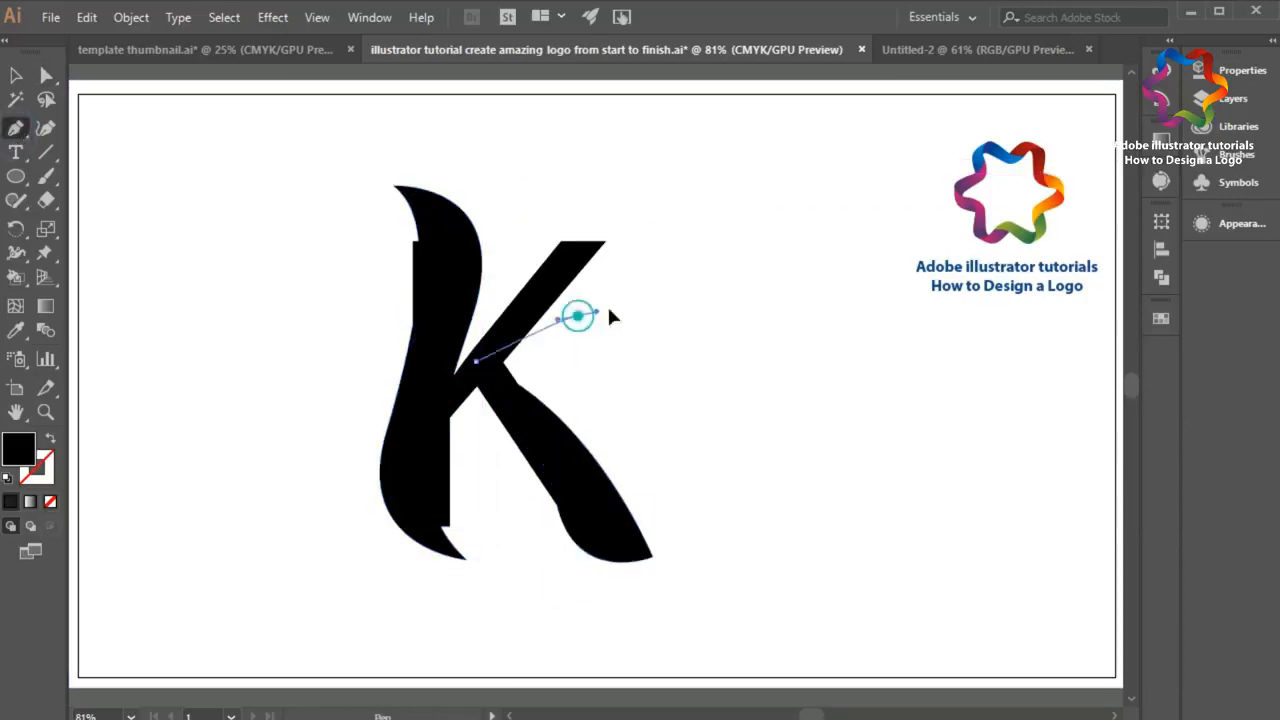
drag(670, 225, 671, 187)
click(670, 225)
drag(566, 267, 480, 283)
click(476, 362)
click(15, 75)
key(Delete)
Step: Widen the upper arm and reposition it and the leg so small gaps separate the three strokes
drag(673, 293, 730, 293)
drag(612, 298, 606, 314)
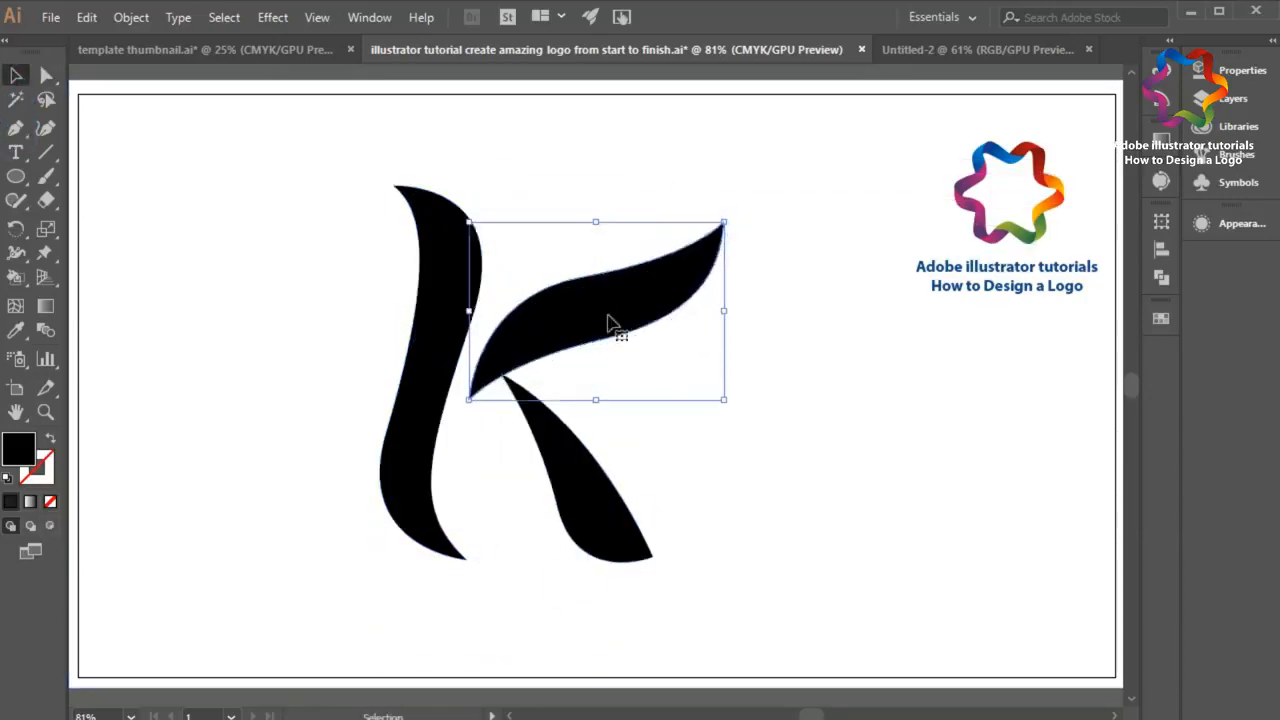
drag(590, 500, 590, 521)
click(809, 534)
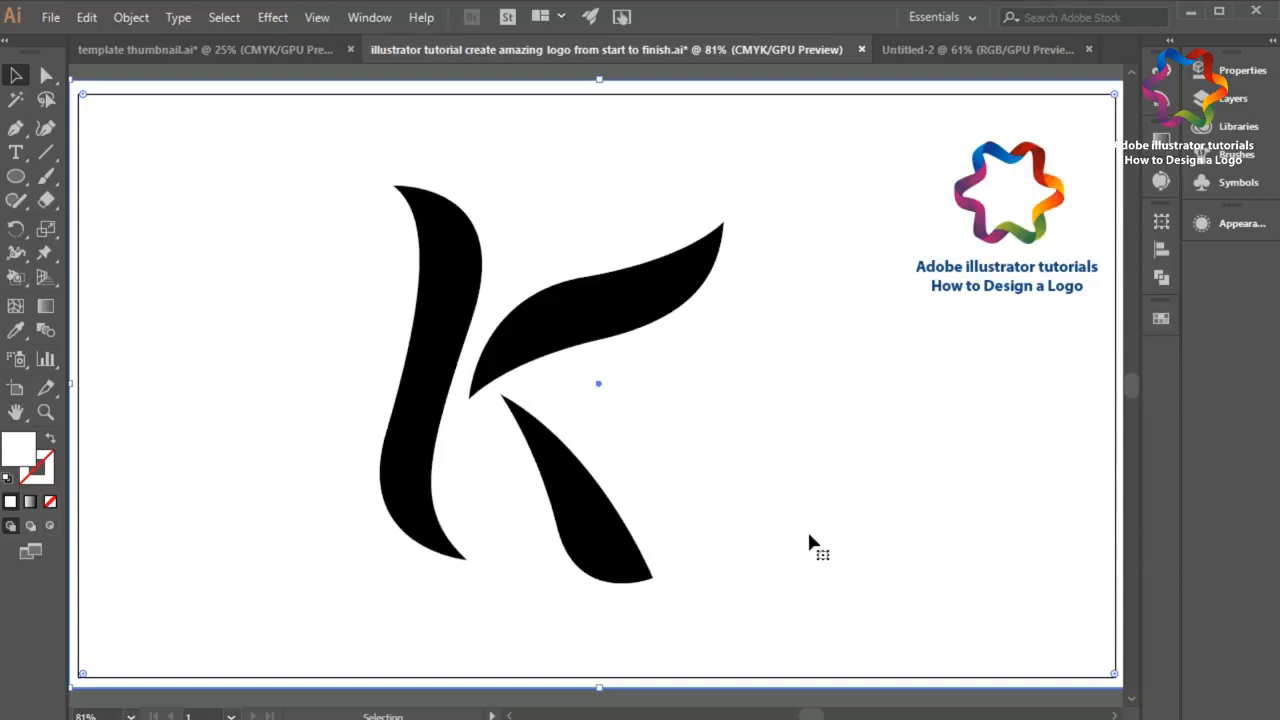
Step: Fill all three strokes of the K with the pink-to-dark-purple radial gradient swatch
click(566, 337)
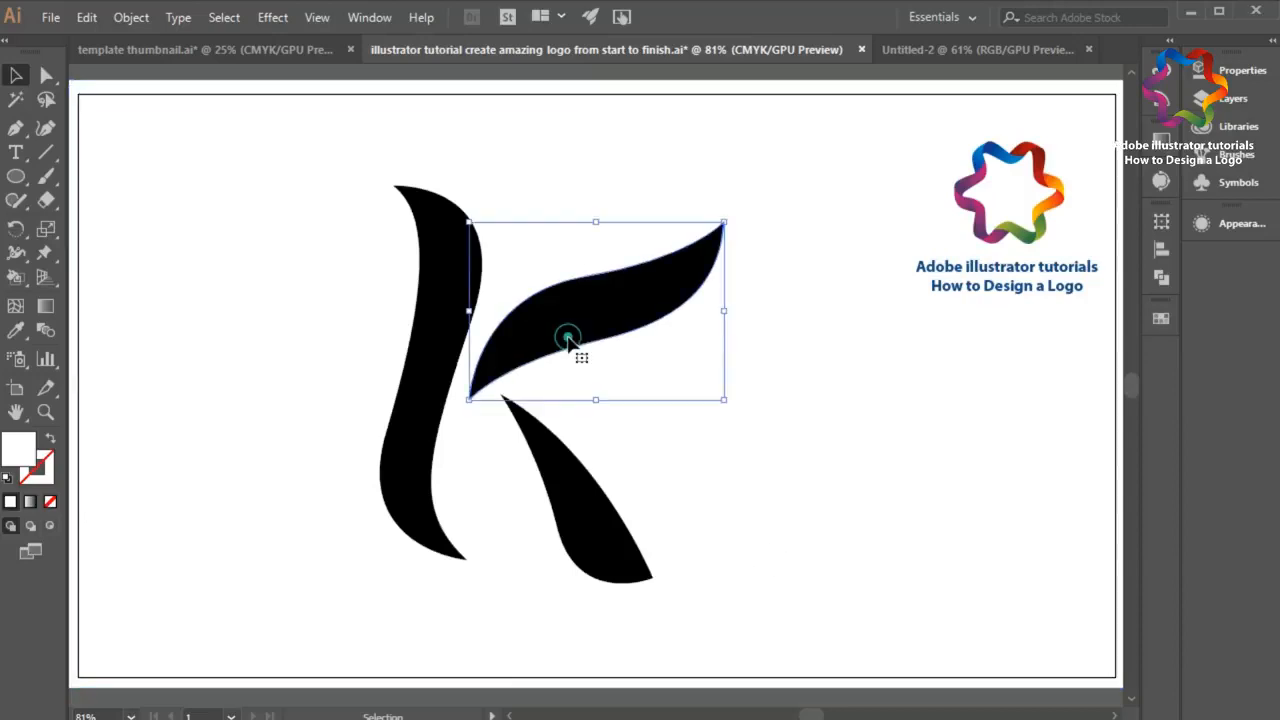
shift+click(575, 518)
shift+click(457, 309)
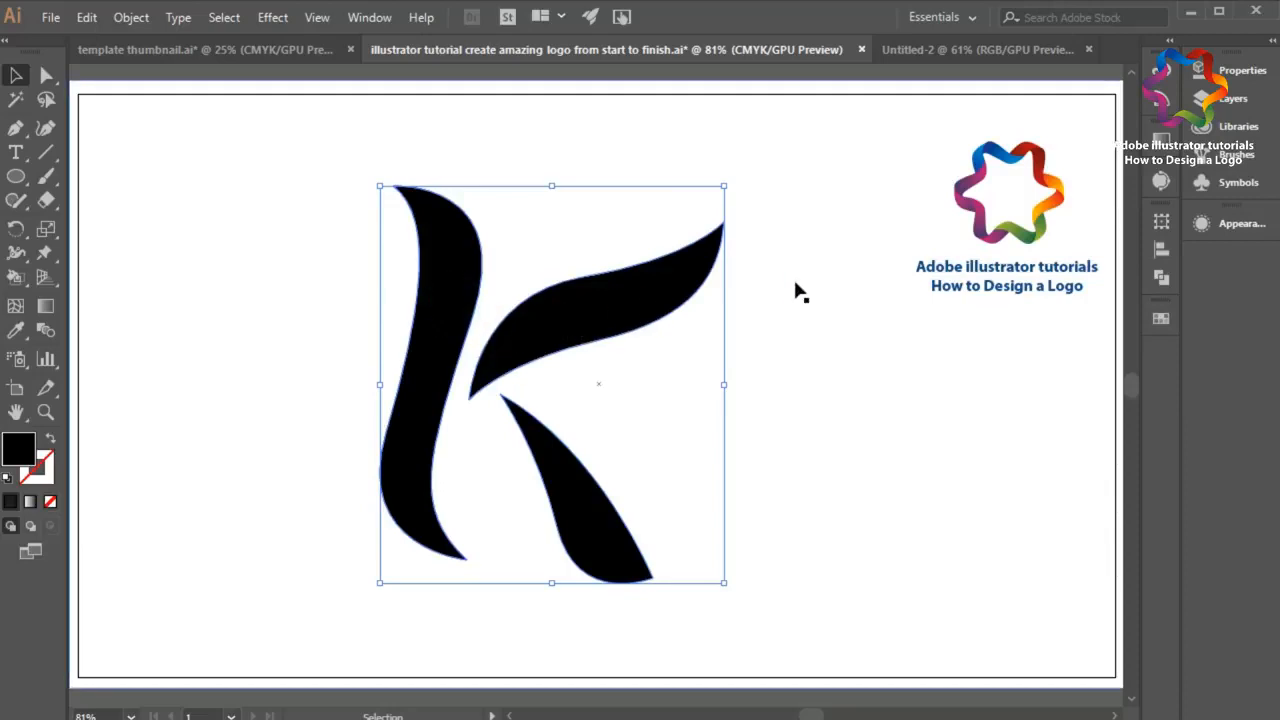
click(1161, 318)
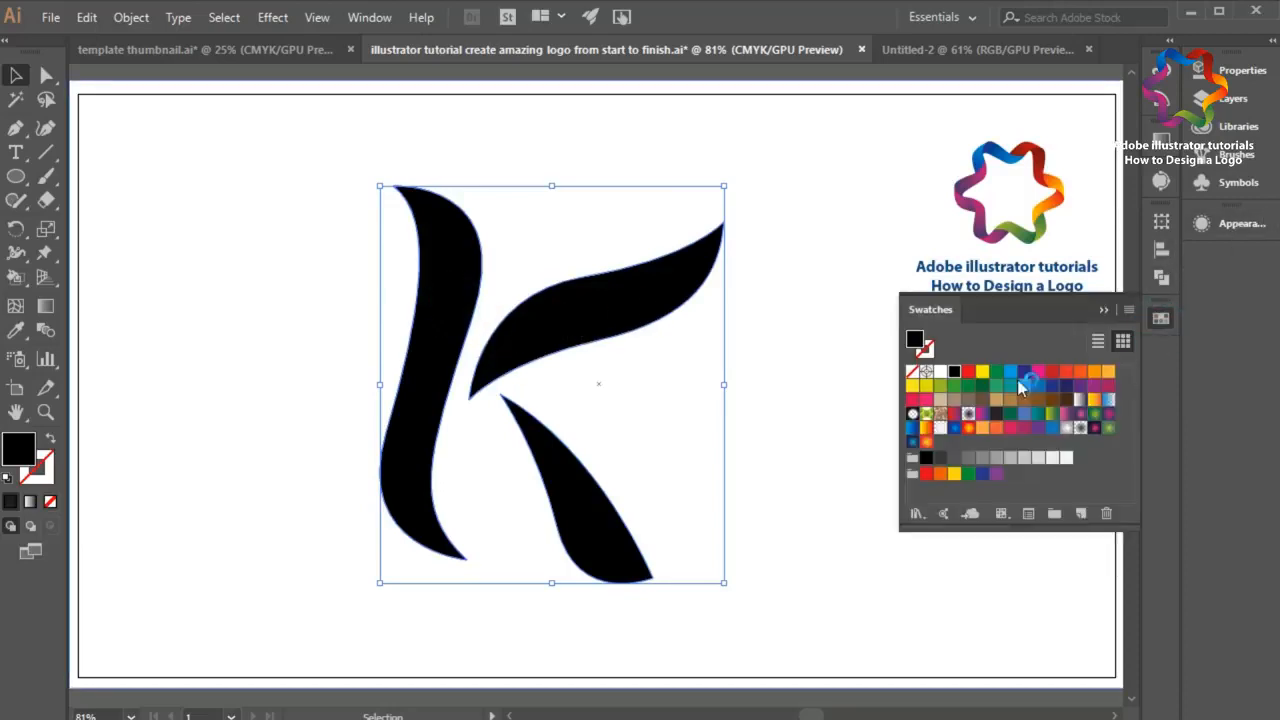
click(1095, 430)
click(150, 366)
Step: Redirect the stem's gradient vertically so it runs from pink at the top to dark purple at the bottom
click(420, 368)
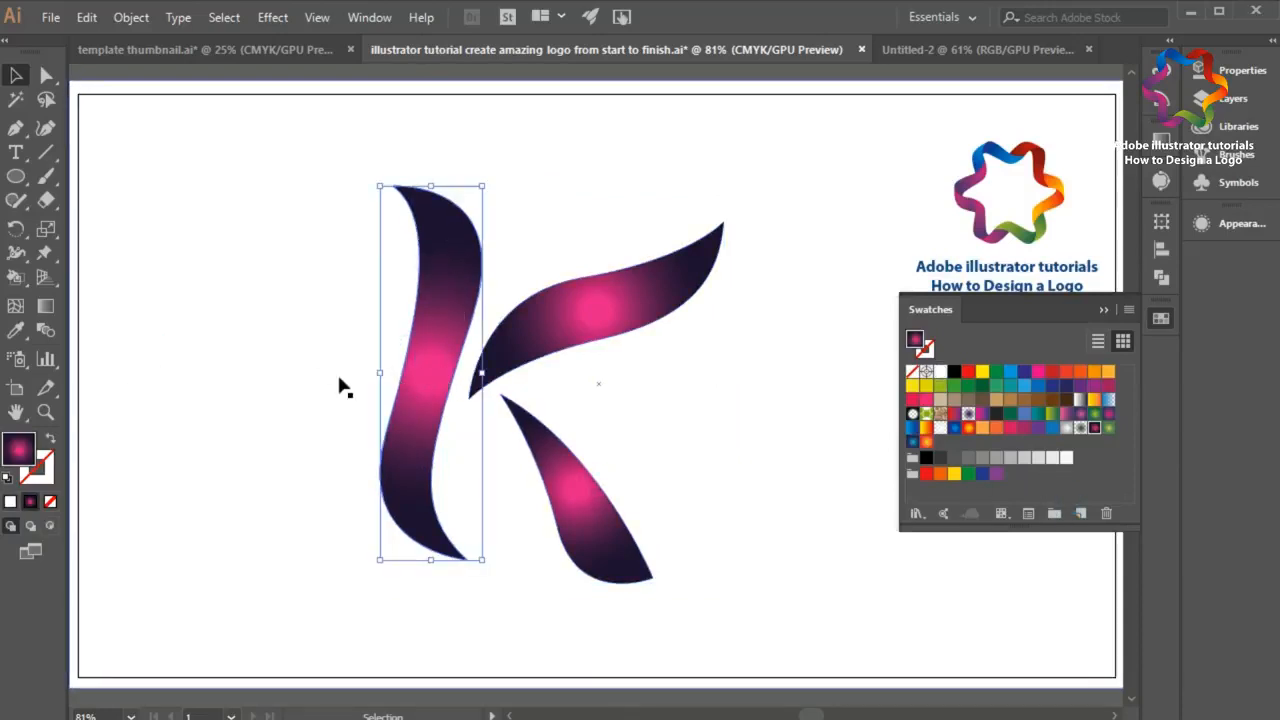
click(45, 305)
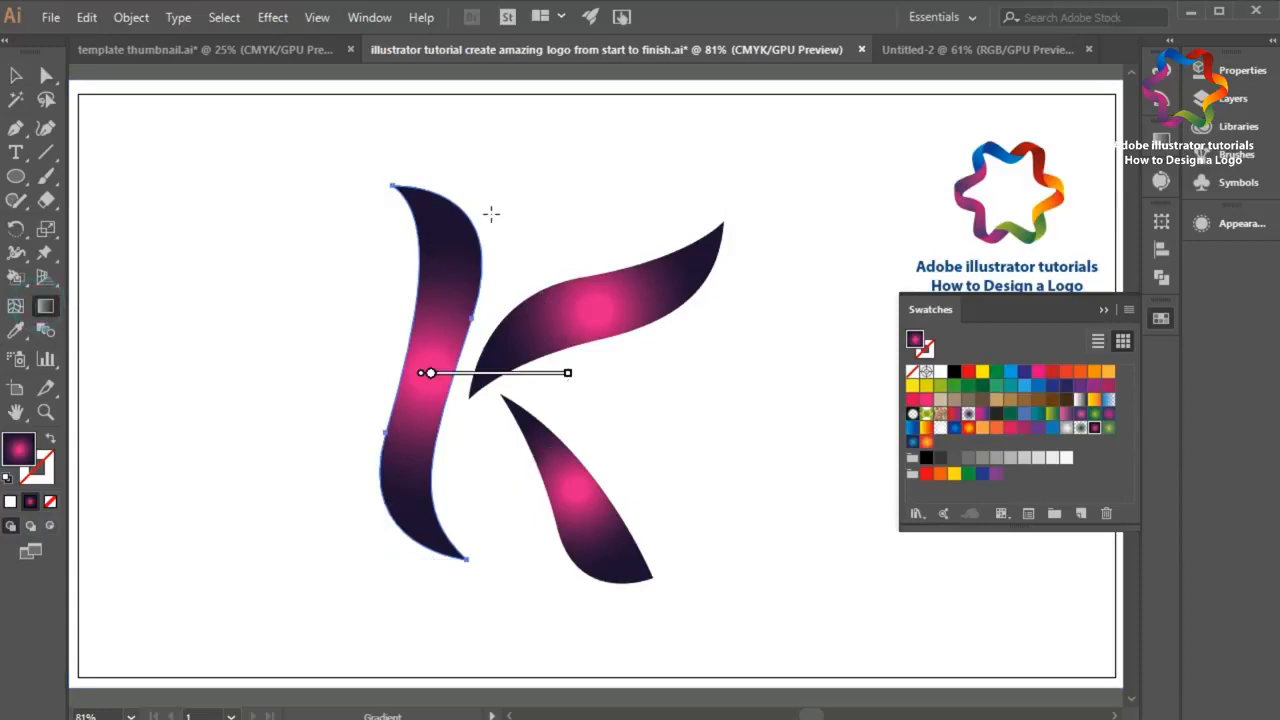
mouse_move(489, 187)
mouse_down()
mouse_move(477, 621)
mouse_move(487, 613)
mouse_up()
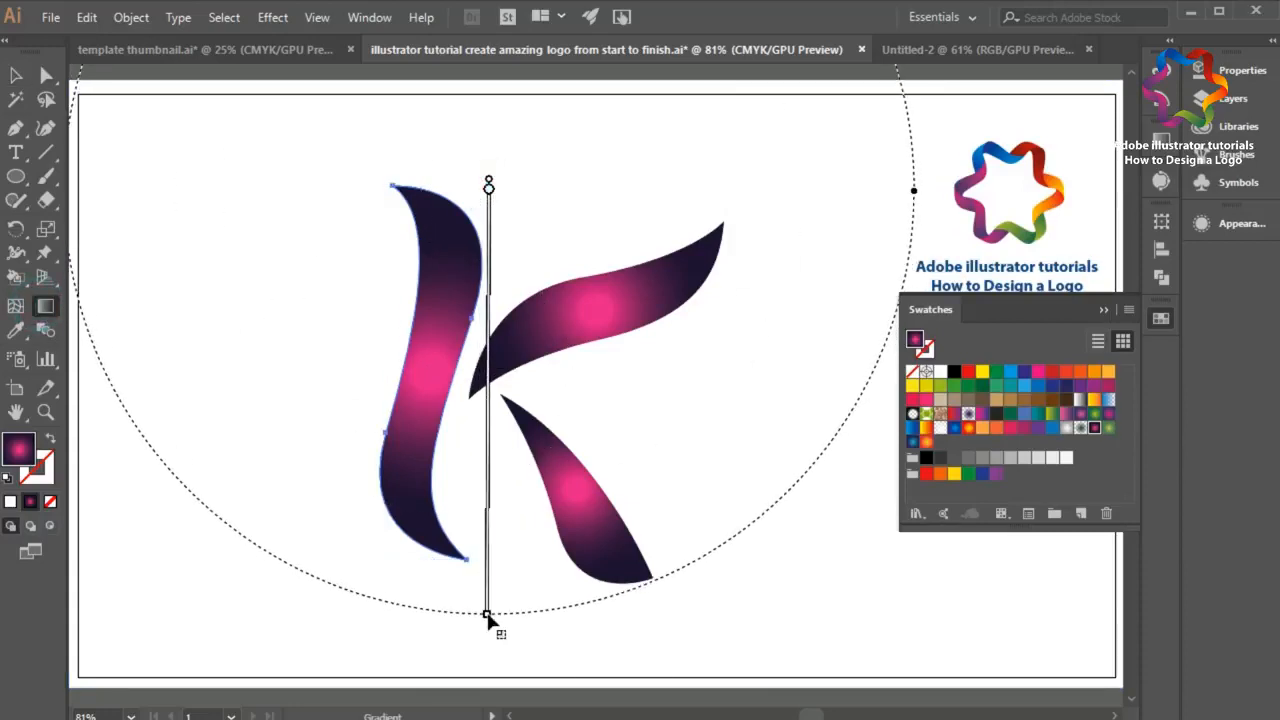
click(16, 75)
click(118, 160)
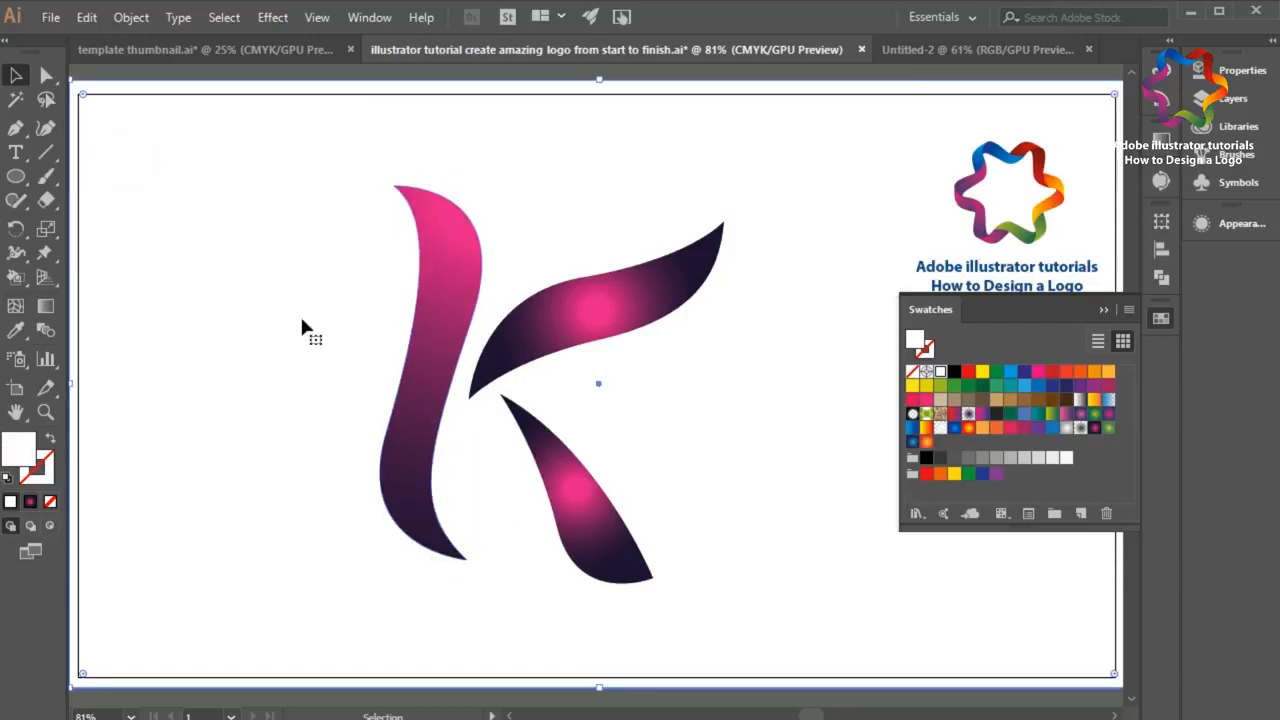
Step: Draw a narrow closed curved strip along the stem's left side, joining its upper and lower tips, and refine its outer edge
click(16, 128)
click(466, 559)
drag(409, 436, 433, 340)
drag(394, 186, 303, 154)
click(394, 186)
drag(401, 379, 356, 517)
drag(466, 559, 556, 590)
key(a)
drag(401, 379, 398, 378)
Step: Fill the stem's left strip with the pink-to-dark-purple gradient, running from pink at the bottom to dark at the top
click(415, 358)
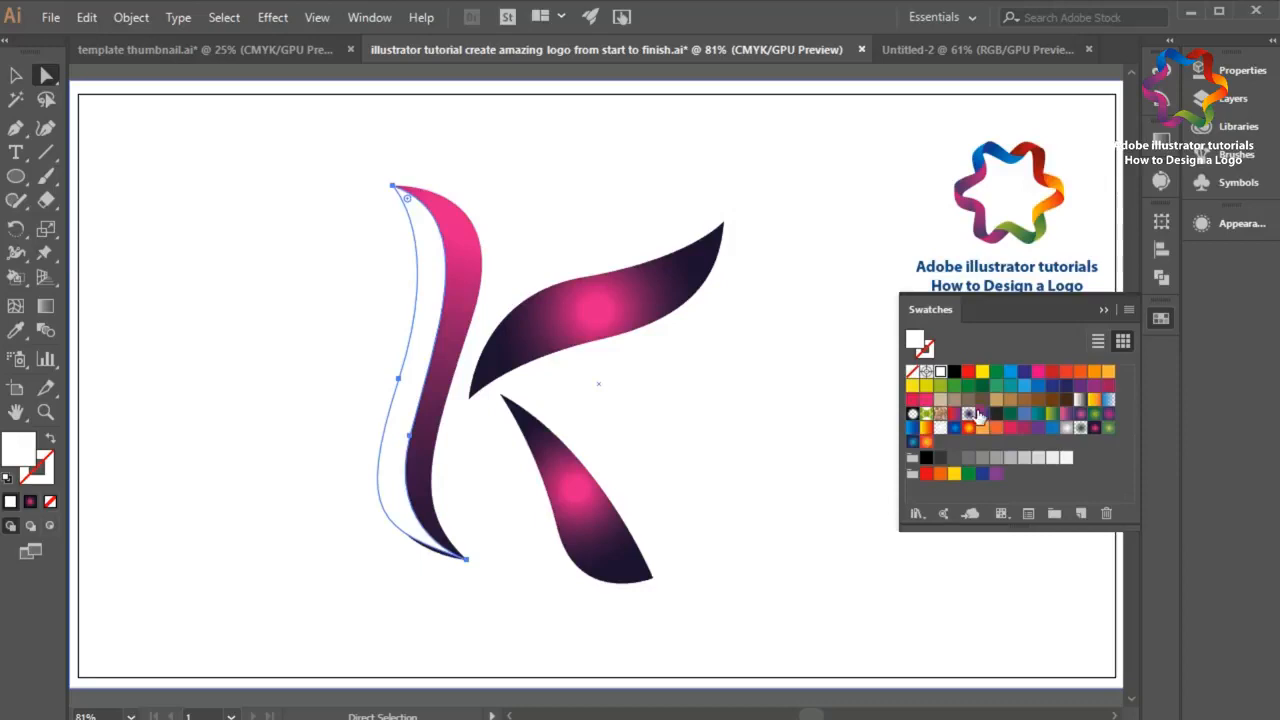
click(1092, 430)
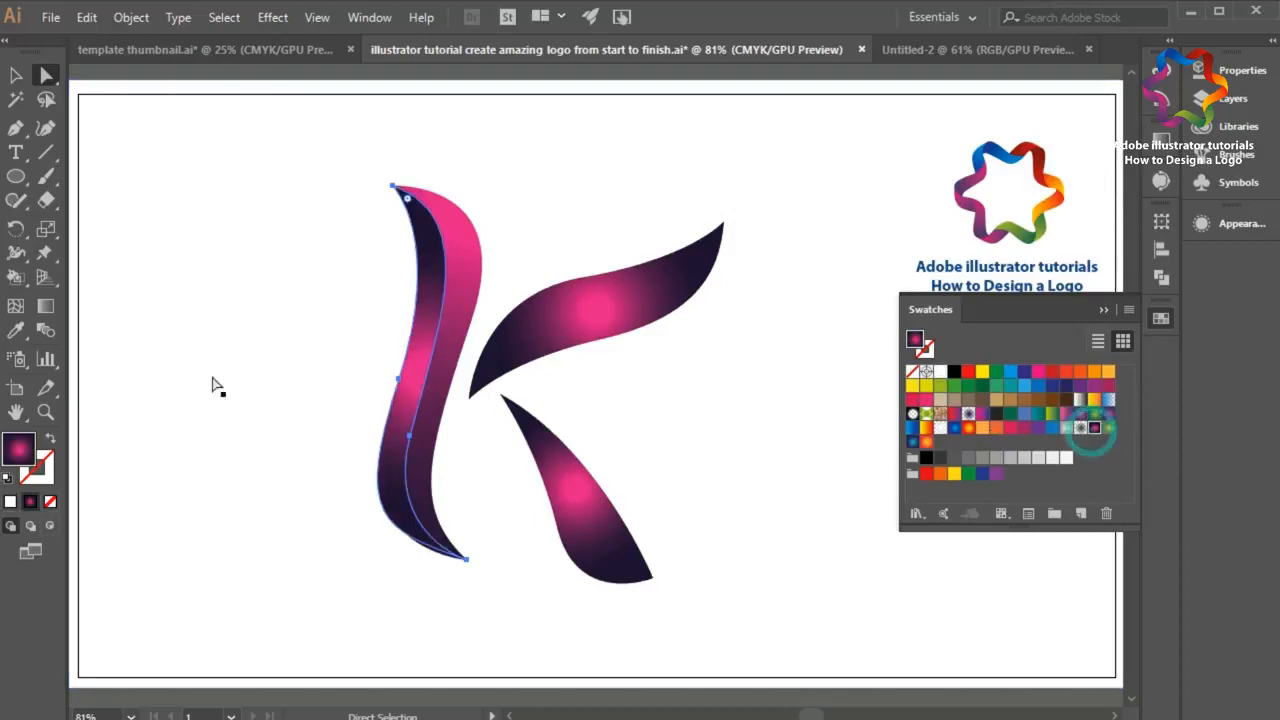
click(45, 306)
drag(424, 557, 424, 160)
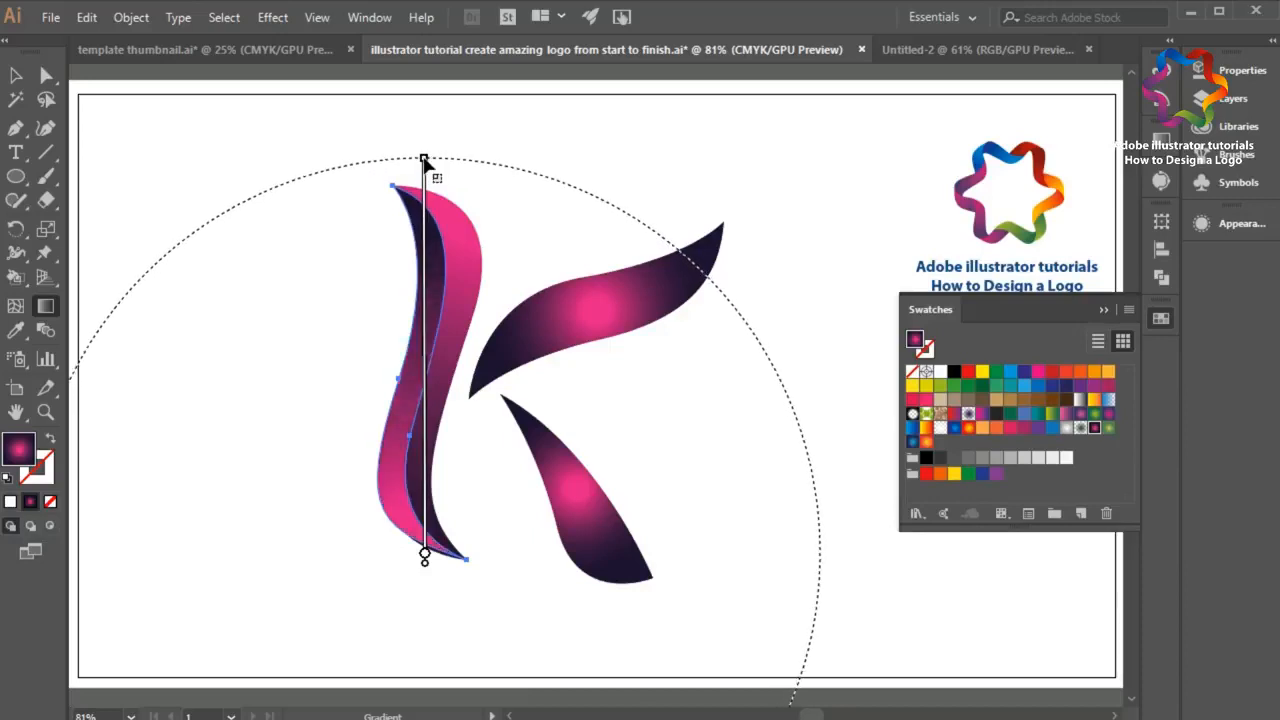
Step: Adjust the curve handle at the strip's lower tip so its outer edge covers the stem beneath
click(45, 75)
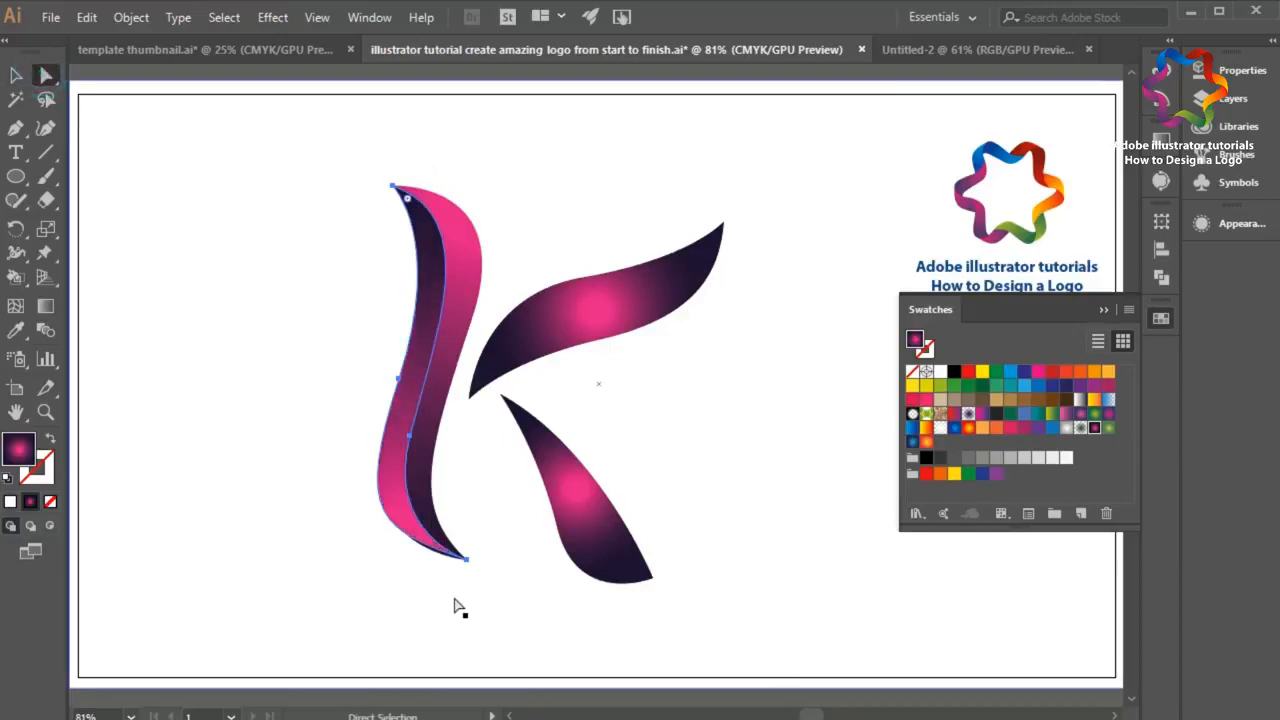
click(401, 381)
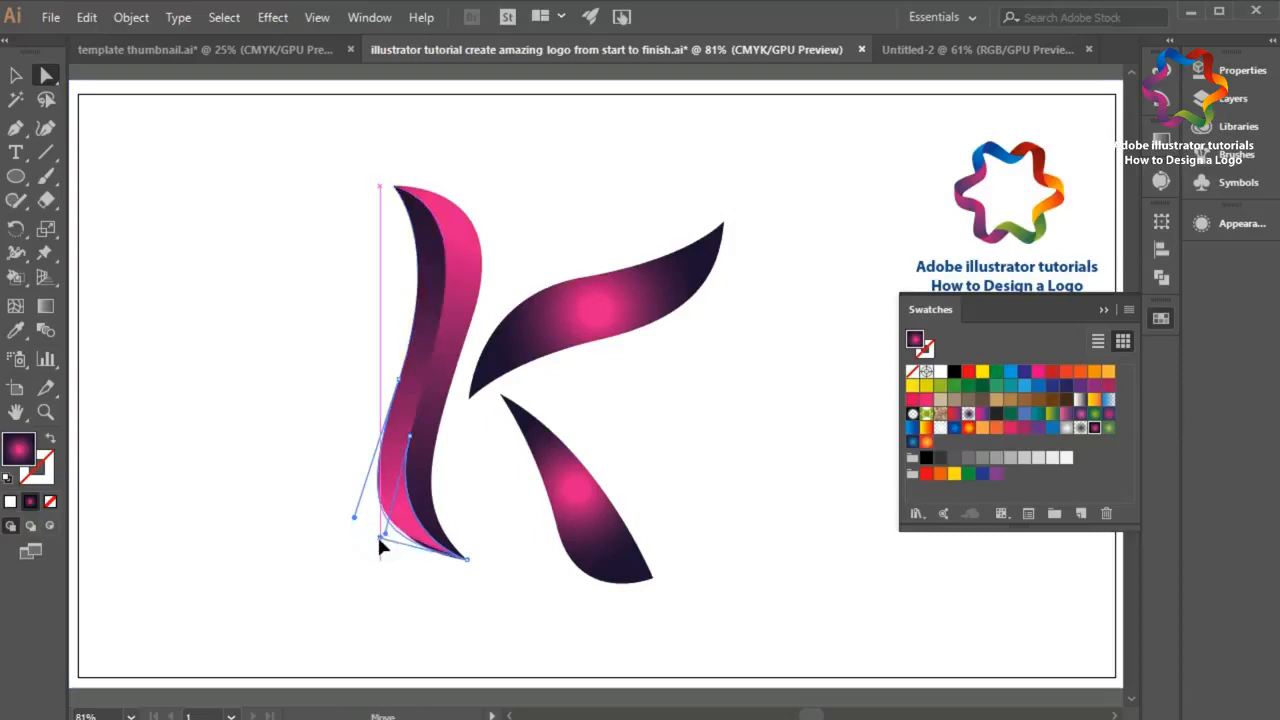
drag(380, 534, 380, 553)
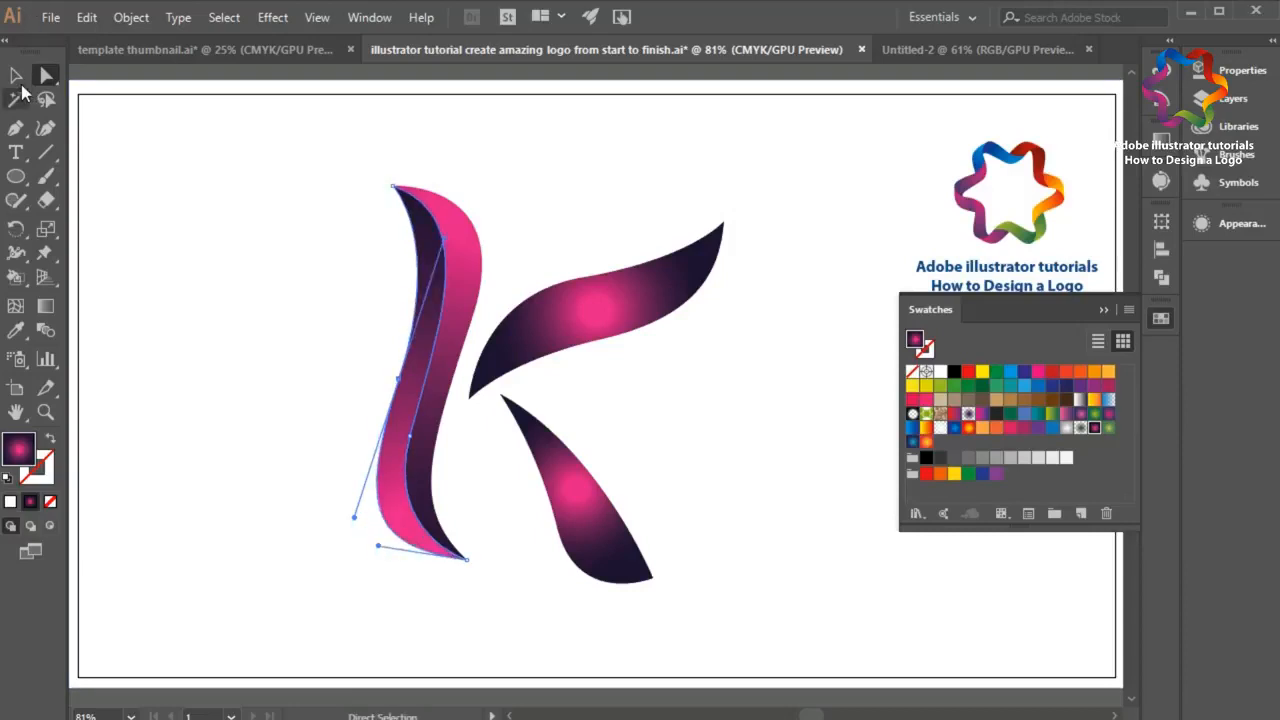
click(16, 76)
click(175, 85)
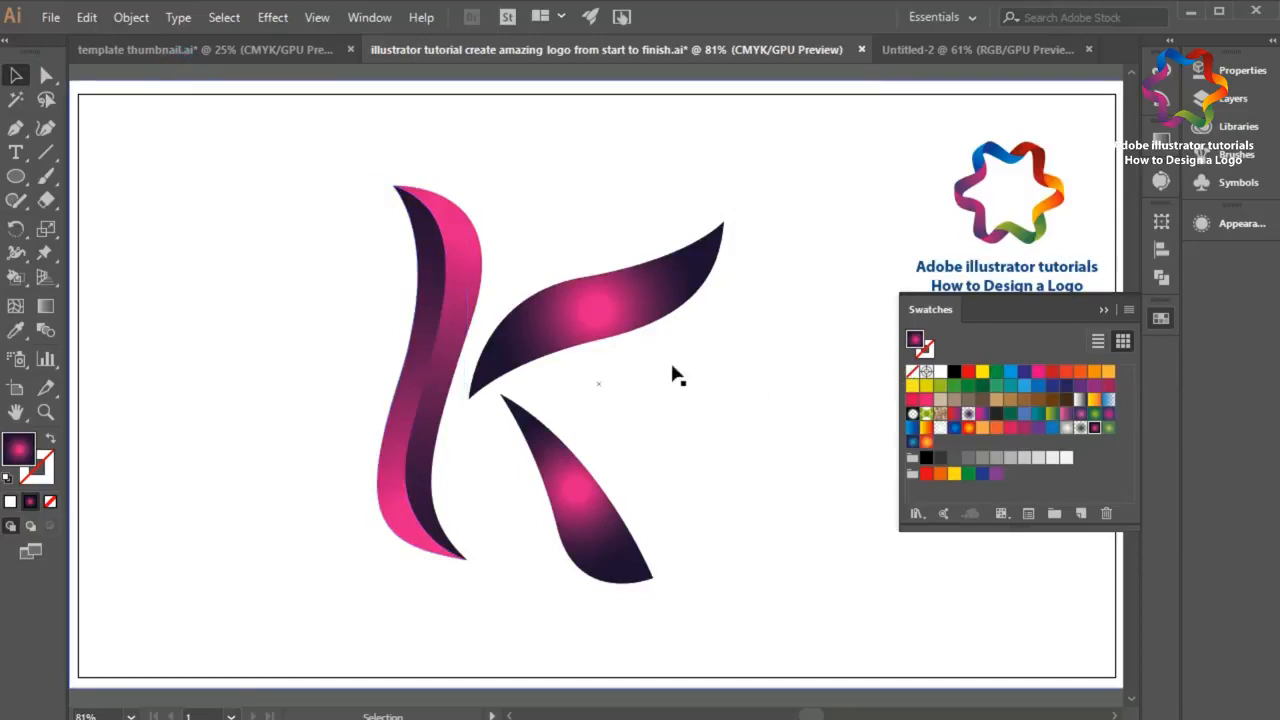
Step: Fill the upper arm with the blue radial gradient swatch, running from light blue at the right to dark at the left
click(578, 322)
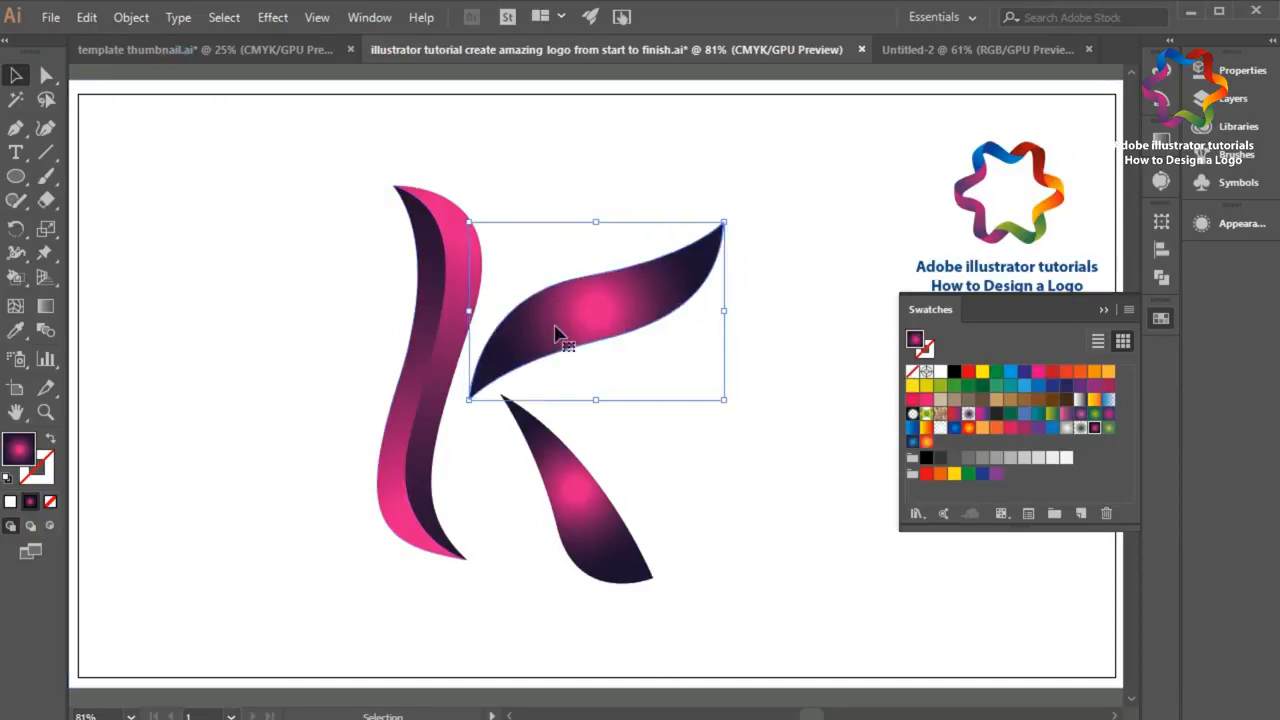
click(912, 441)
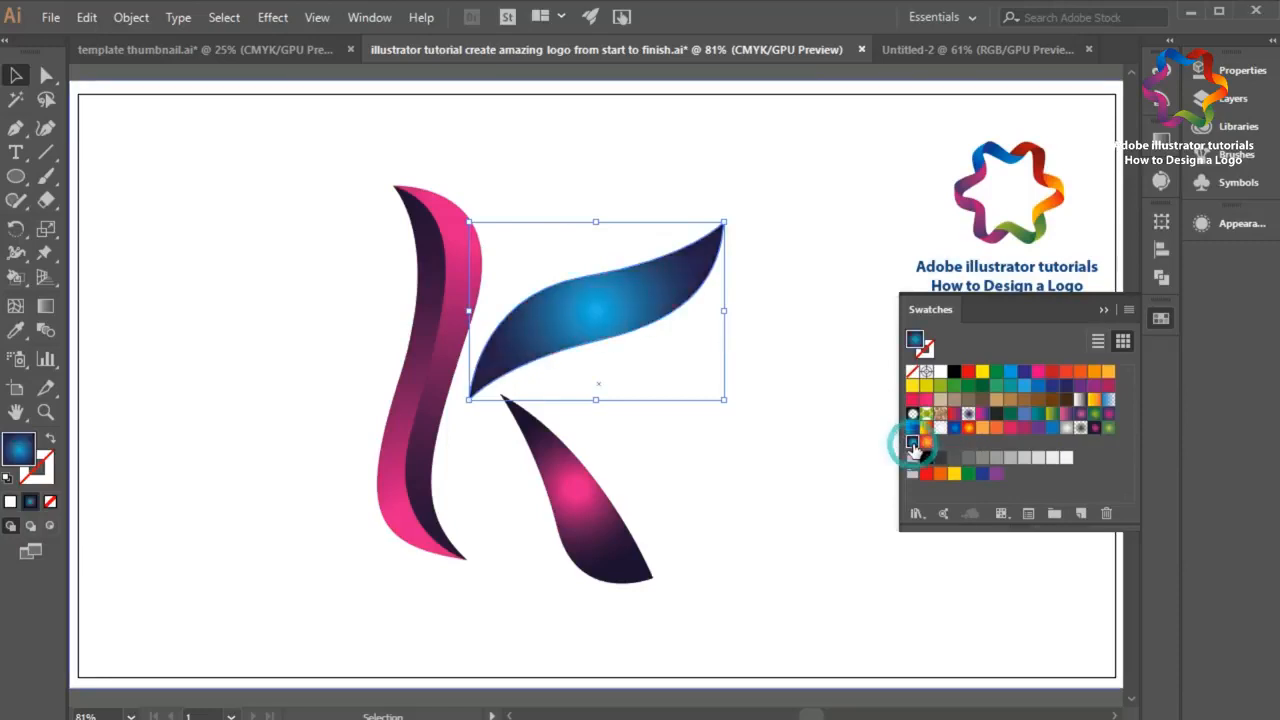
click(45, 306)
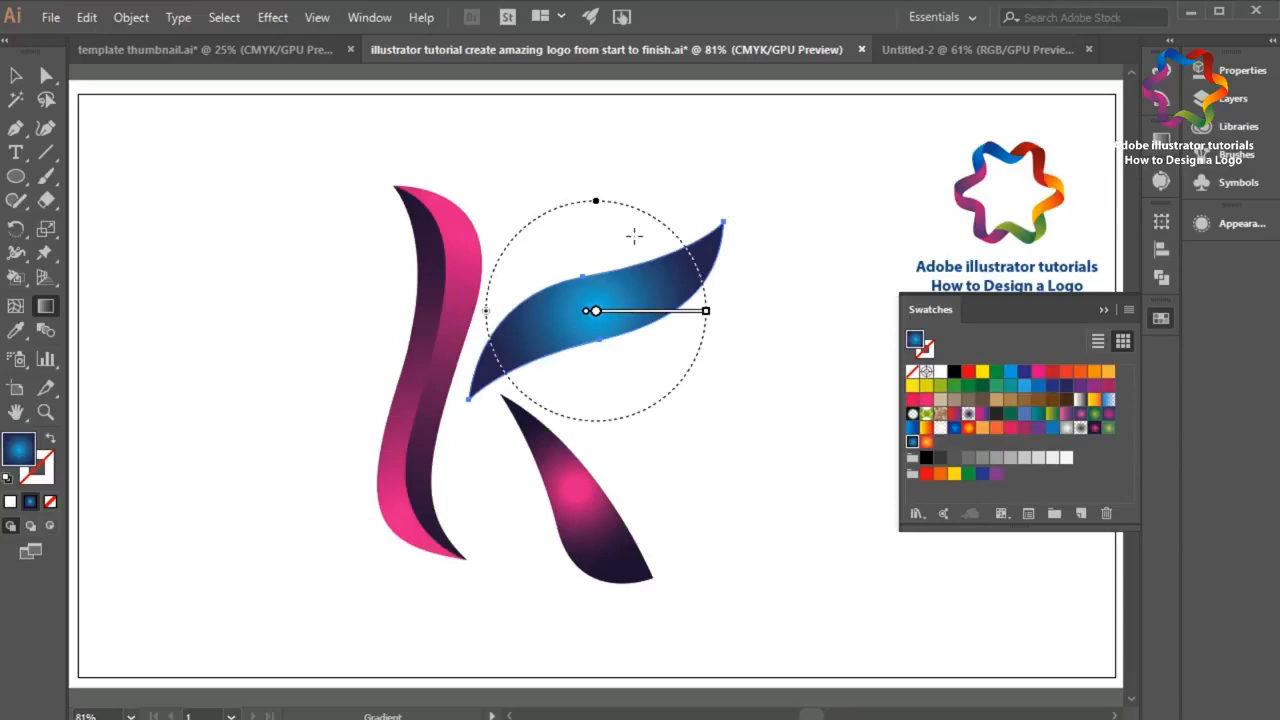
mouse_move(752, 285)
mouse_down()
mouse_move(414, 300)
mouse_move(413, 282)
mouse_up()
click(16, 75)
click(98, 76)
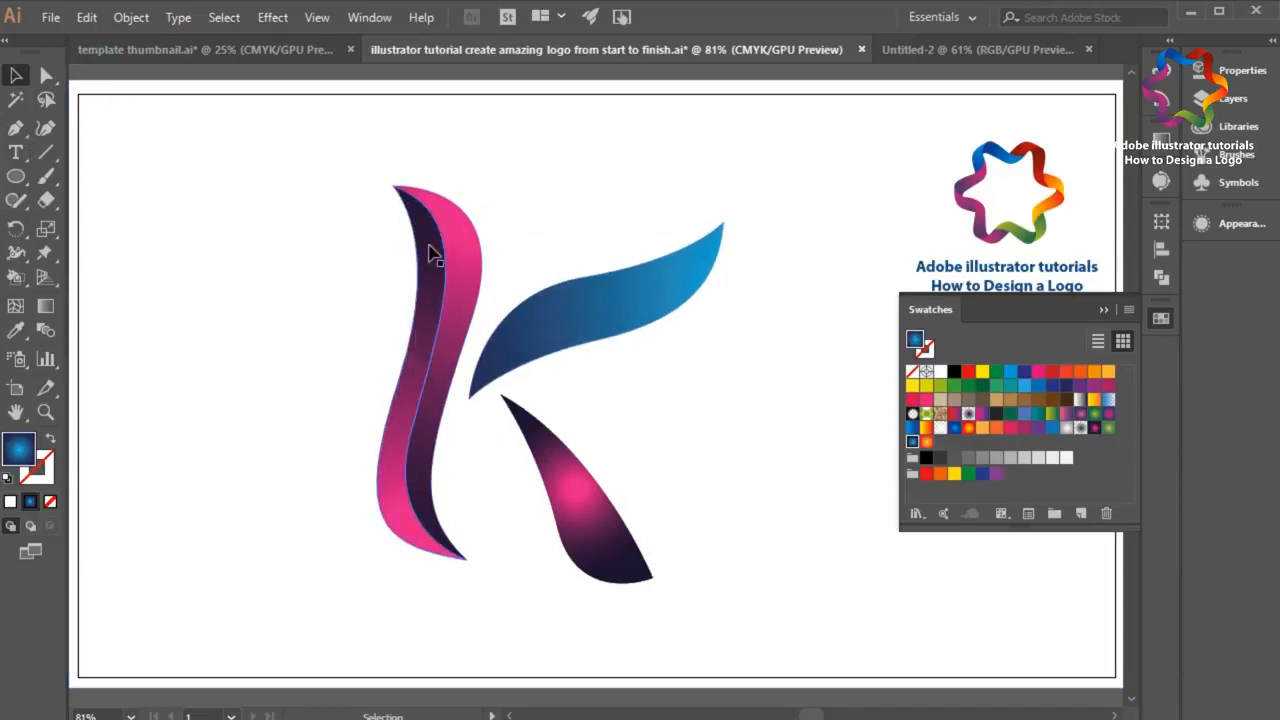
Step: Draw a closed curved strip along the upper arm's top edge, joining its two tips, with the Pen tool
click(18, 129)
click(469, 394)
drag(577, 310, 652, 295)
drag(723, 222, 742, 178)
click(723, 222)
drag(577, 279, 479, 293)
click(469, 394)
Step: Run the blue radial gradient on the upper arm's top strip from light blue at its left to dark at its right
click(46, 306)
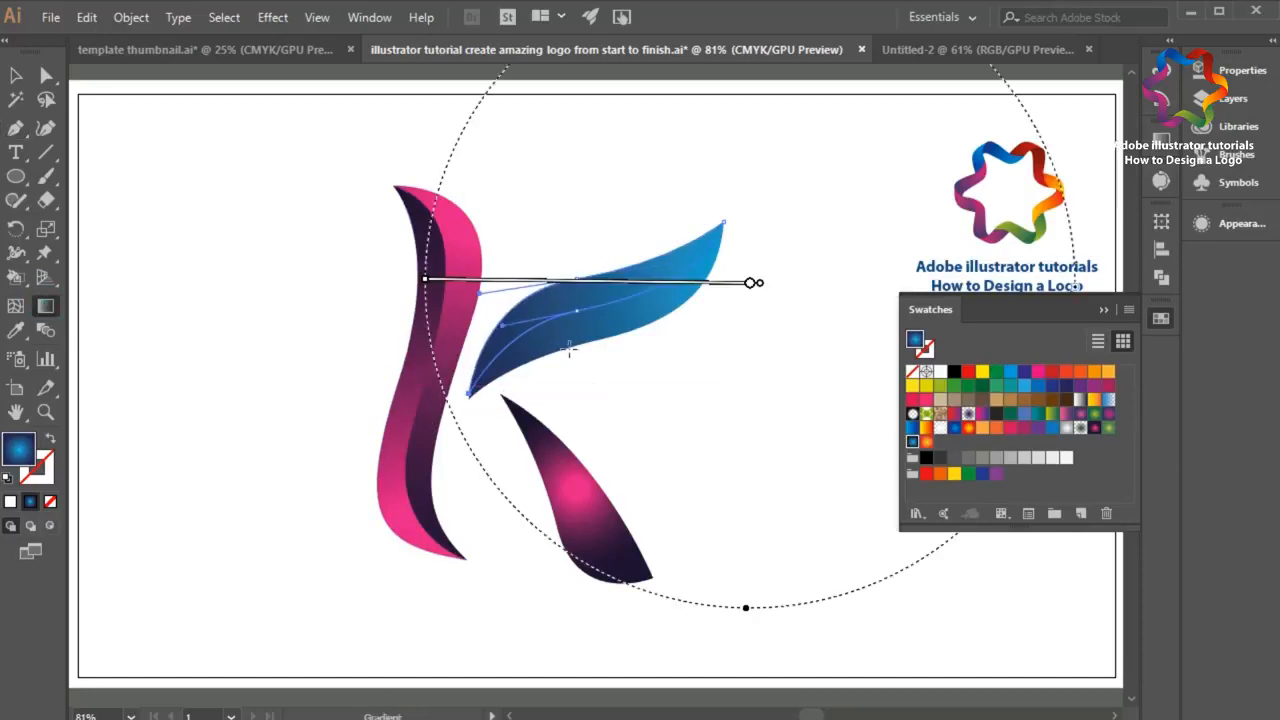
drag(449, 333, 874, 335)
click(16, 75)
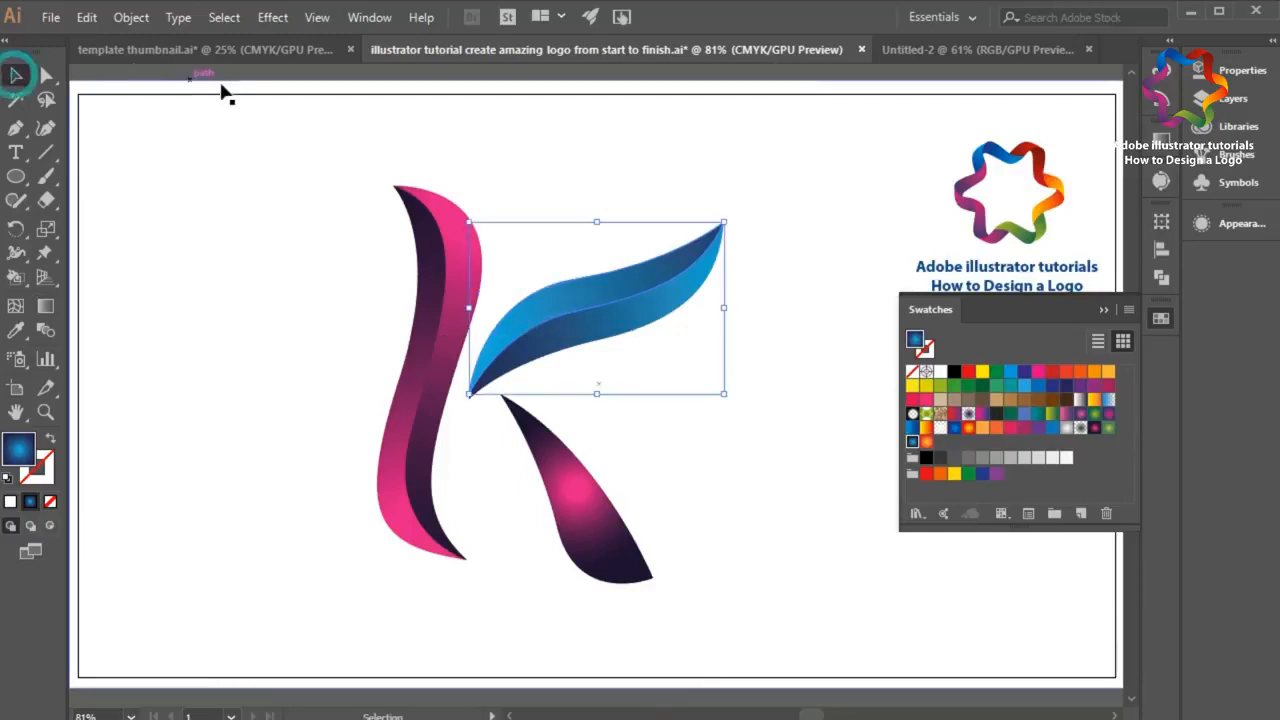
click(246, 80)
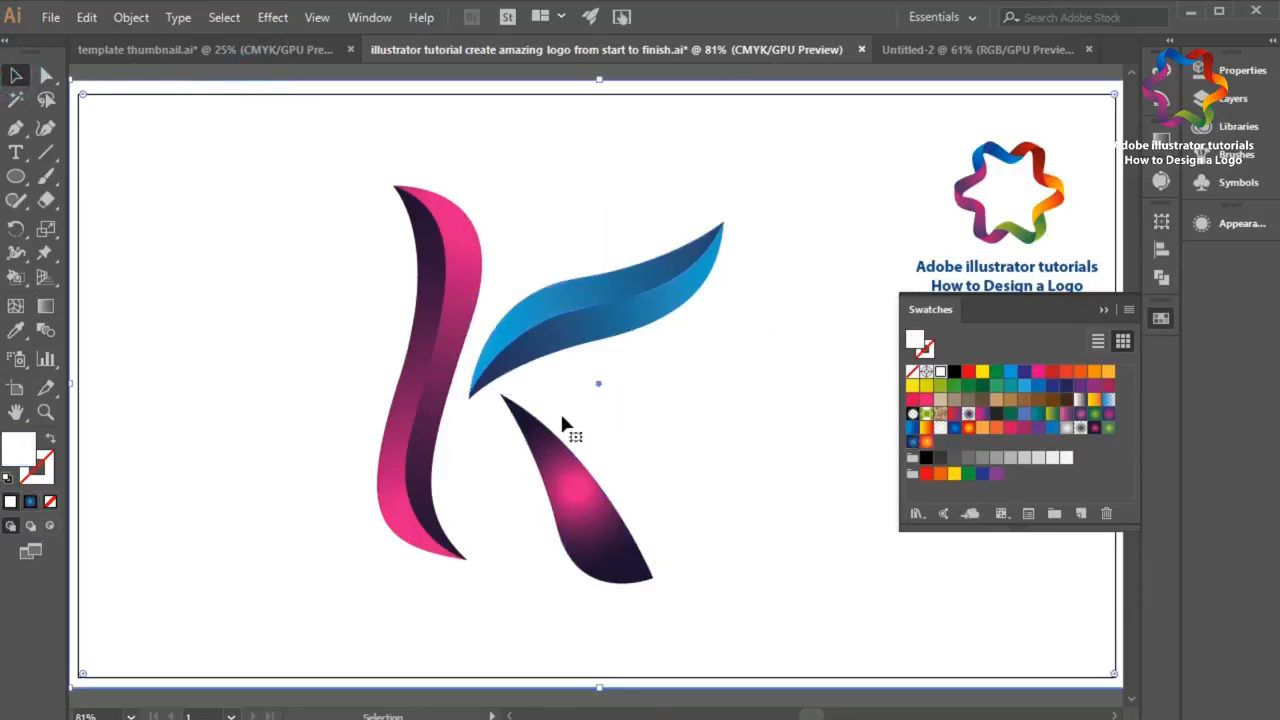
Step: Draw a closed curved strip along the lower leg's right edge, joining its two tips, with the Pen tool
click(16, 128)
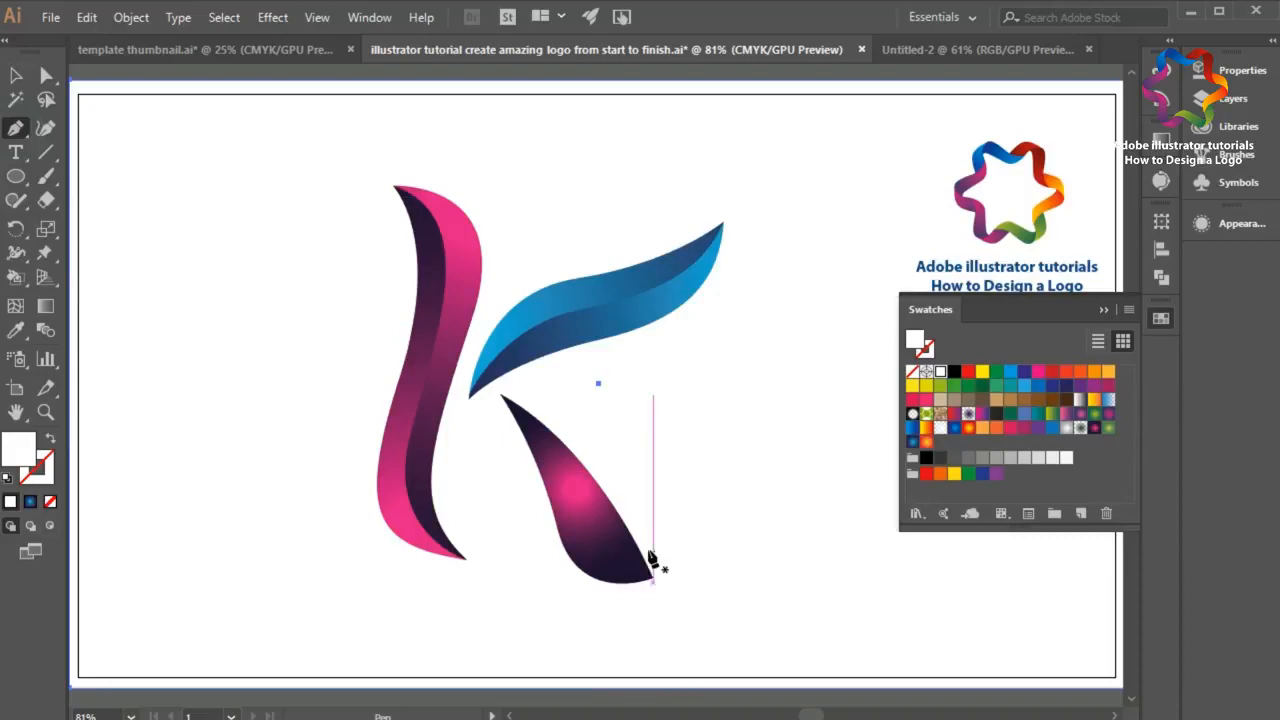
click(499, 395)
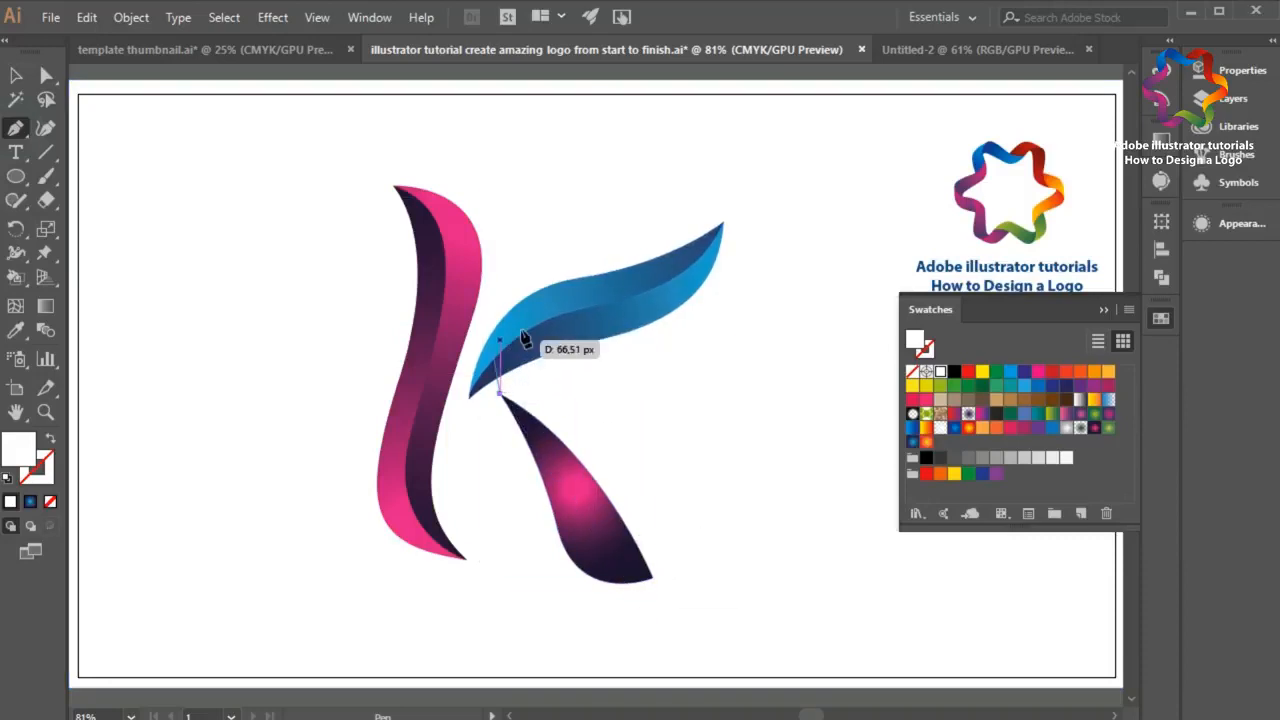
drag(590, 522, 648, 583)
click(652, 577)
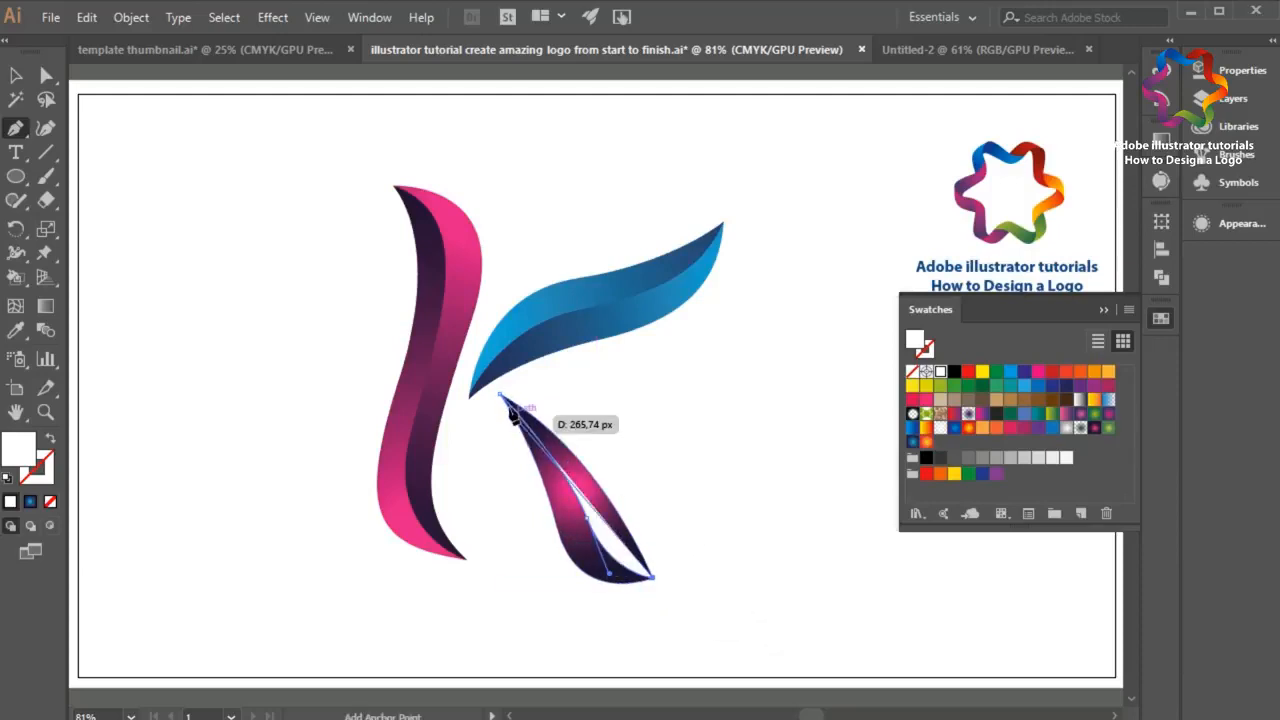
drag(498, 396, 383, 340)
click(16, 75)
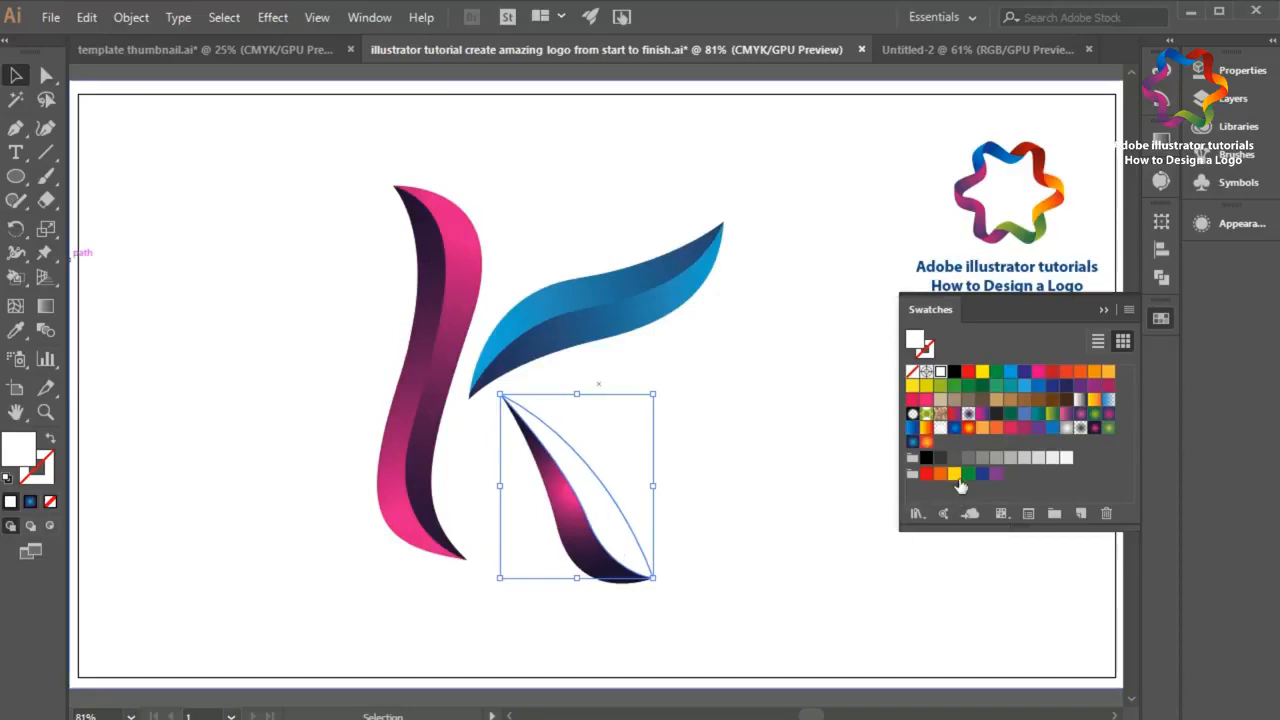
Step: Fill the leg's right strip with the yellow-to-red radial gradient swatch, running from yellow at the bottom to red at the top
click(967, 430)
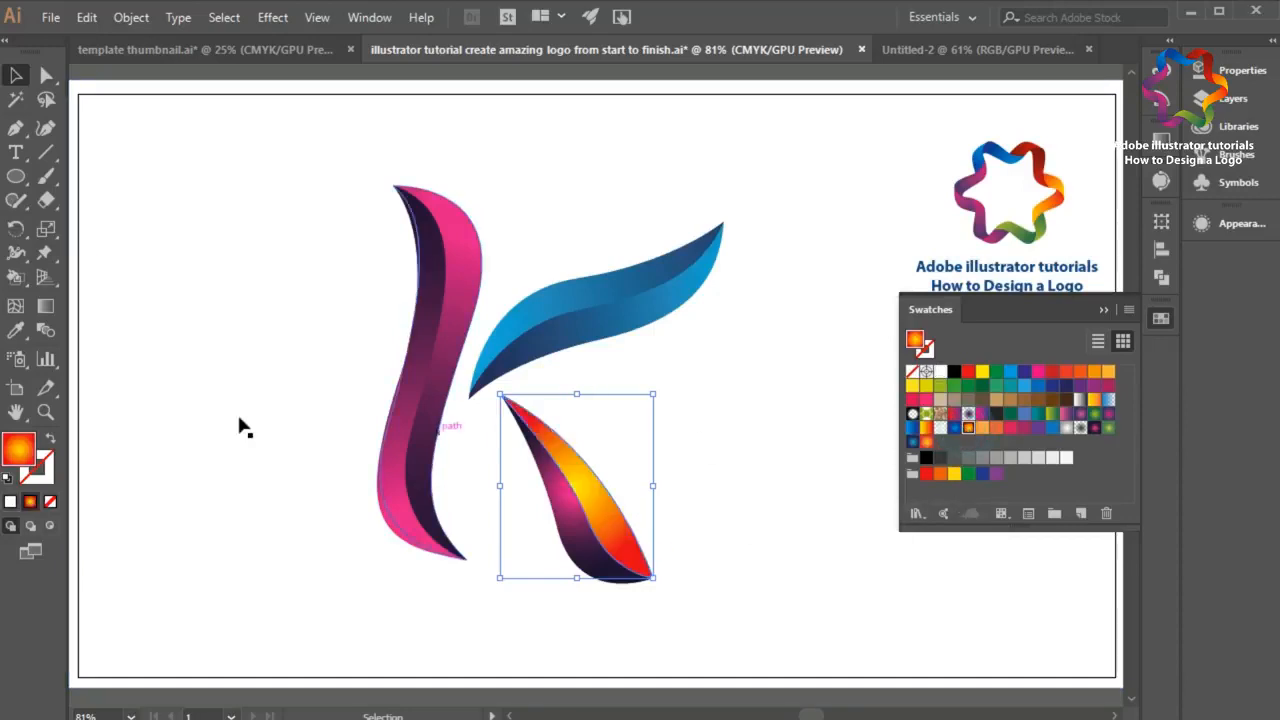
click(46, 305)
drag(625, 590, 646, 333)
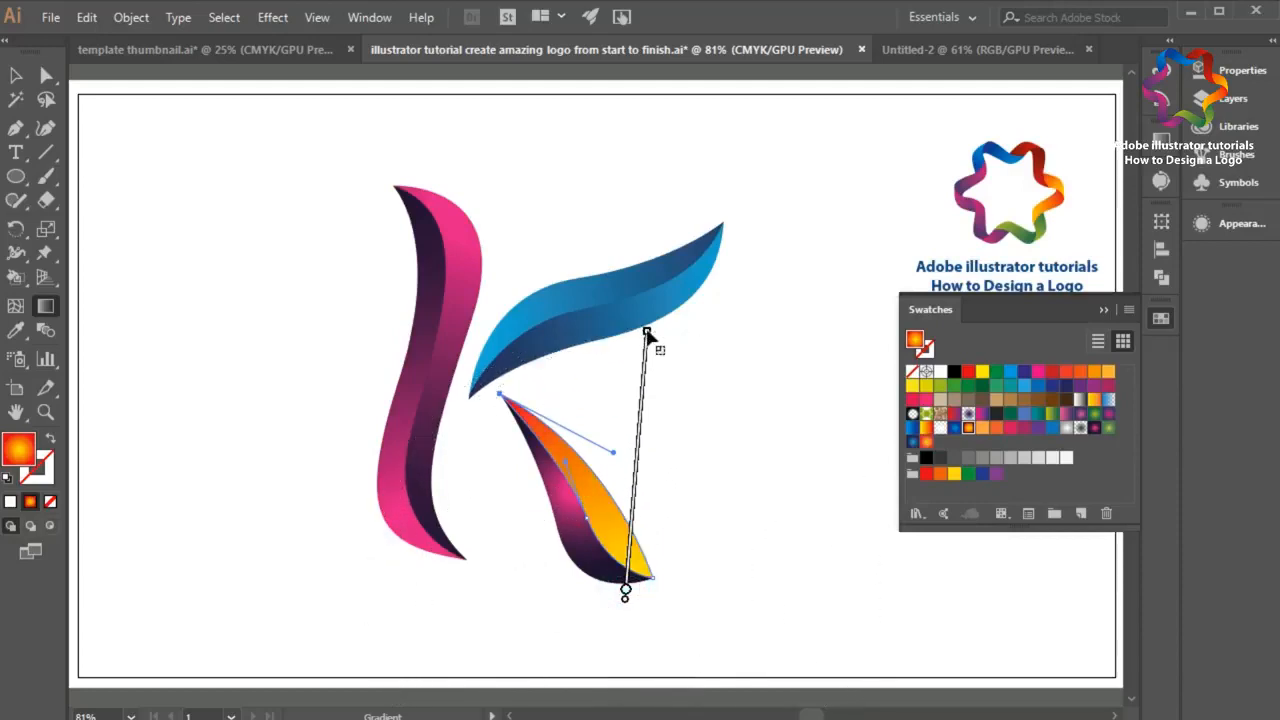
Step: Adjust the upper curve handle of the strip's middle anchor to reshape its inner edge along the leg
click(46, 75)
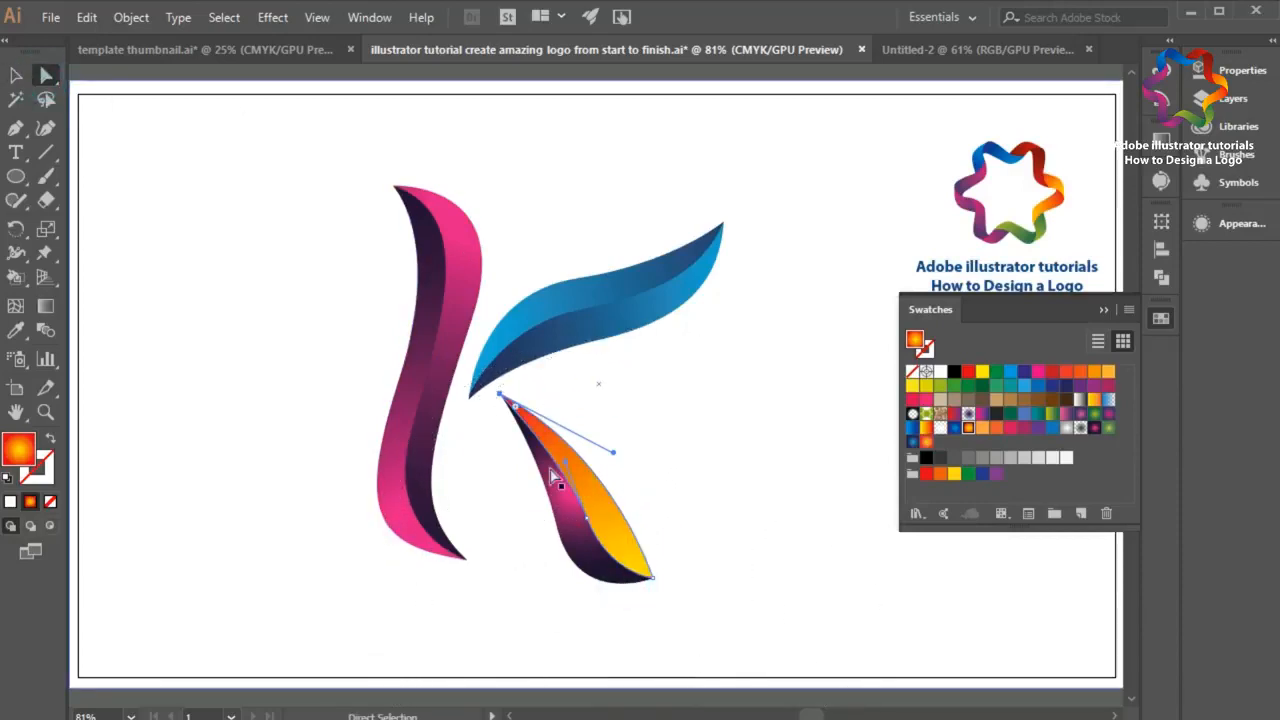
drag(565, 462, 554, 431)
click(654, 446)
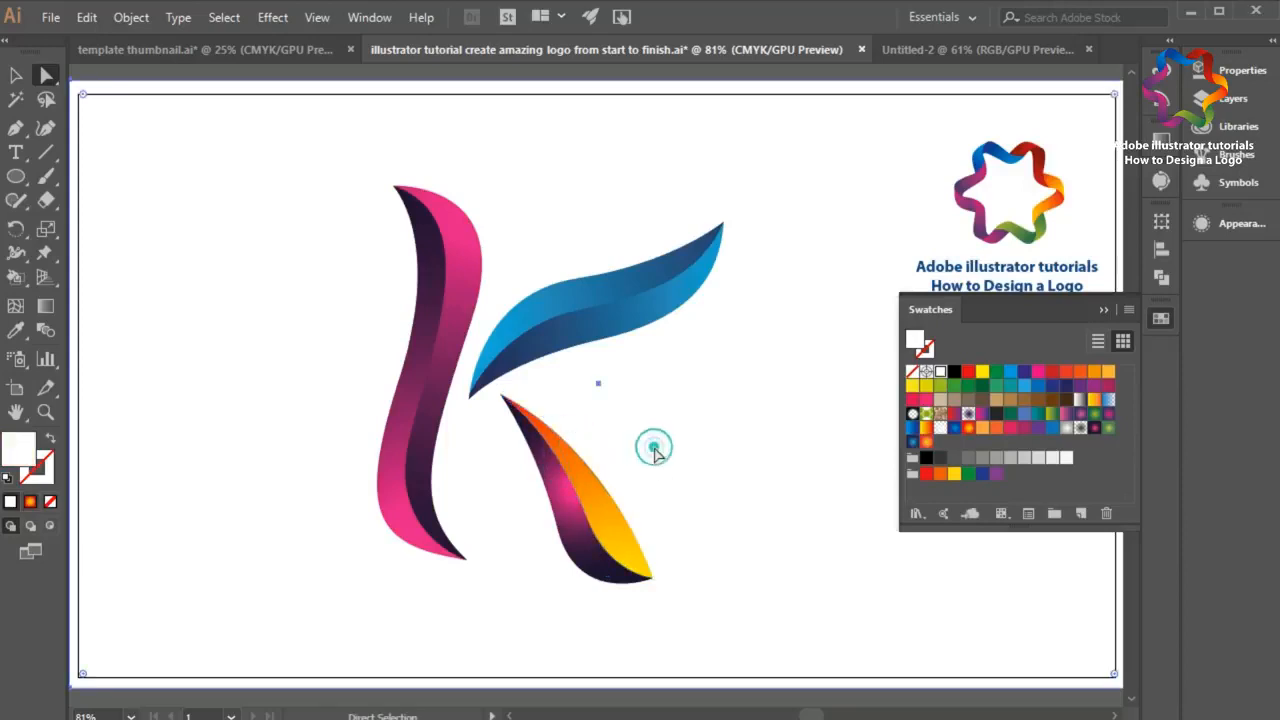
Step: Fill the lower leg's base shape with the yellow-to-red radial gradient swatch, running from yellow at the top to red at the bottom
click(571, 528)
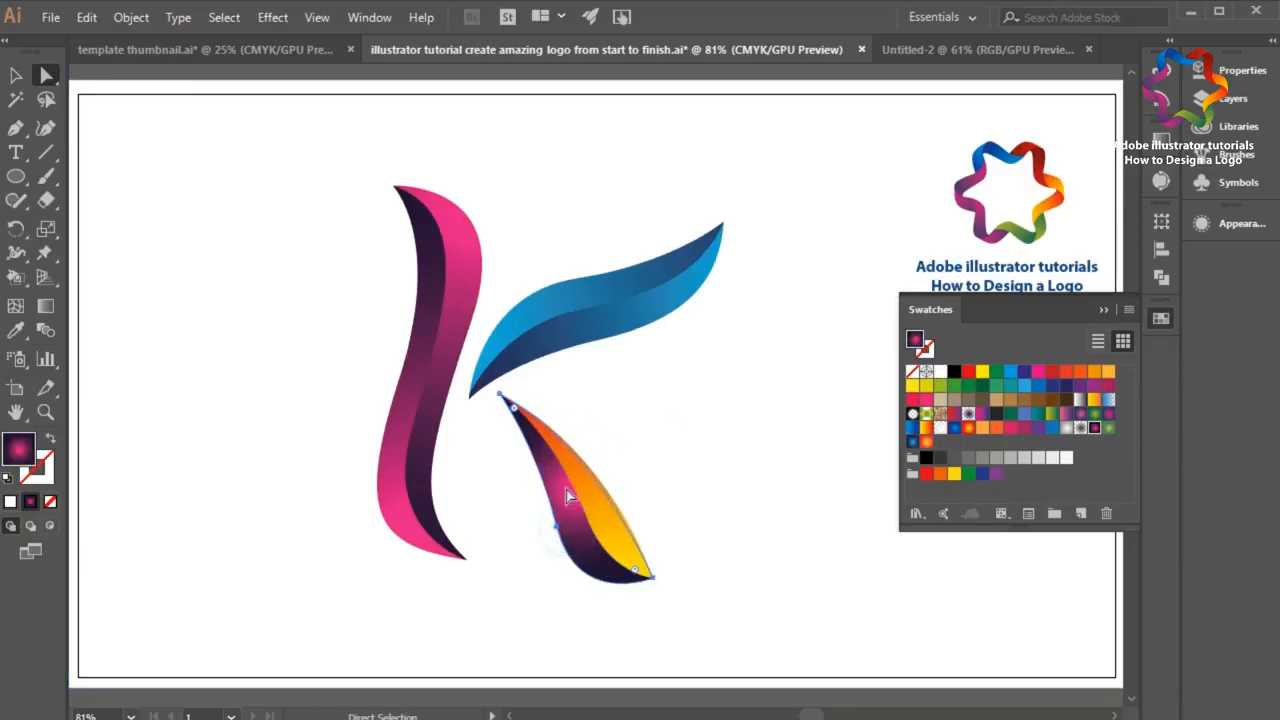
click(968, 427)
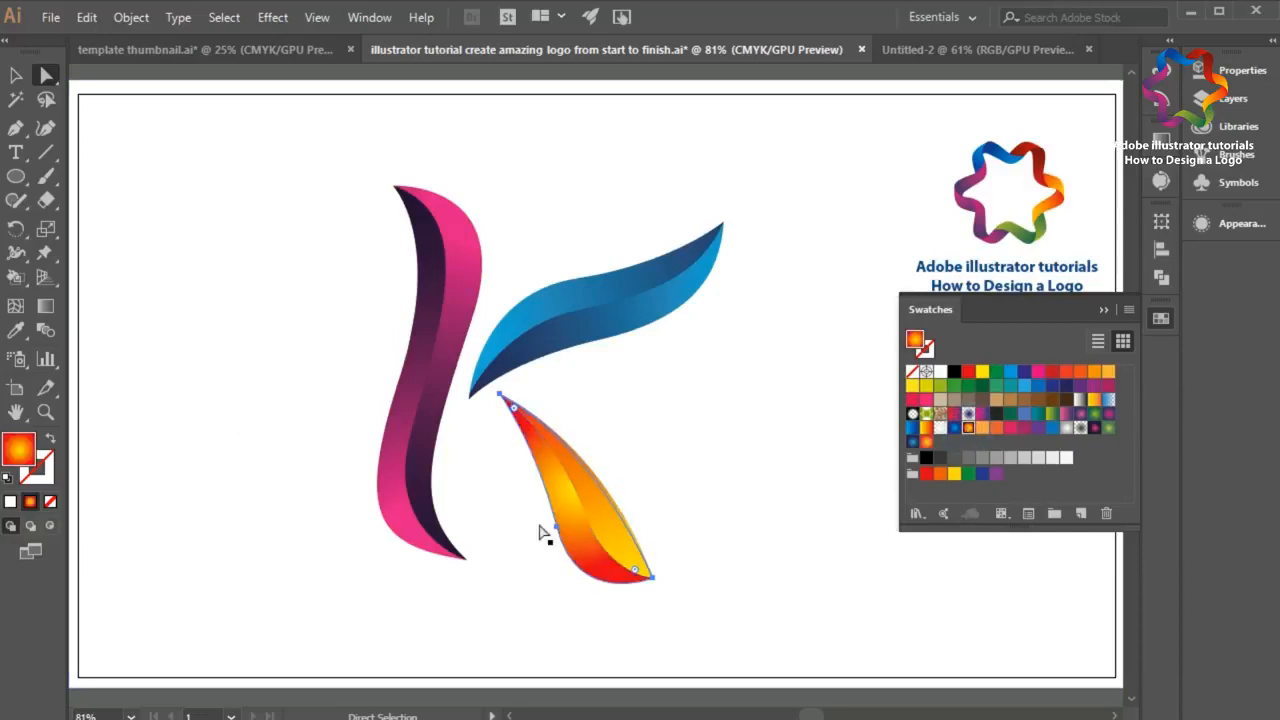
click(47, 307)
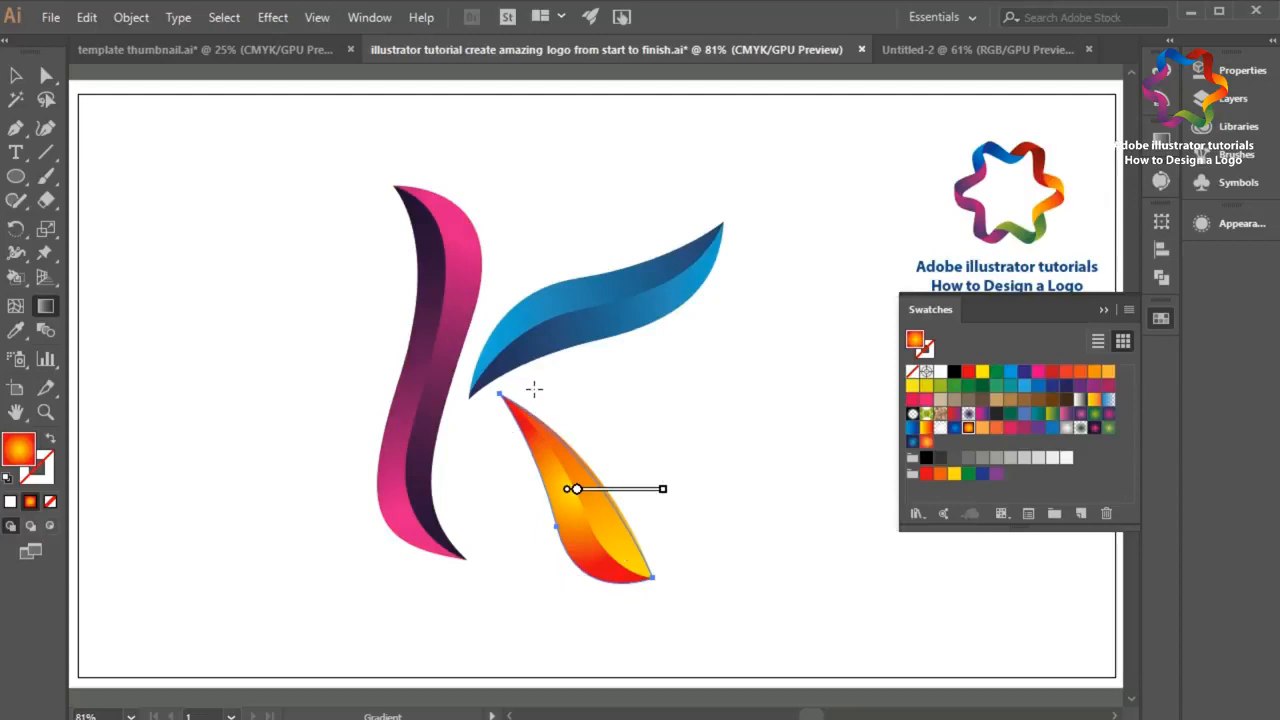
drag(538, 389, 557, 648)
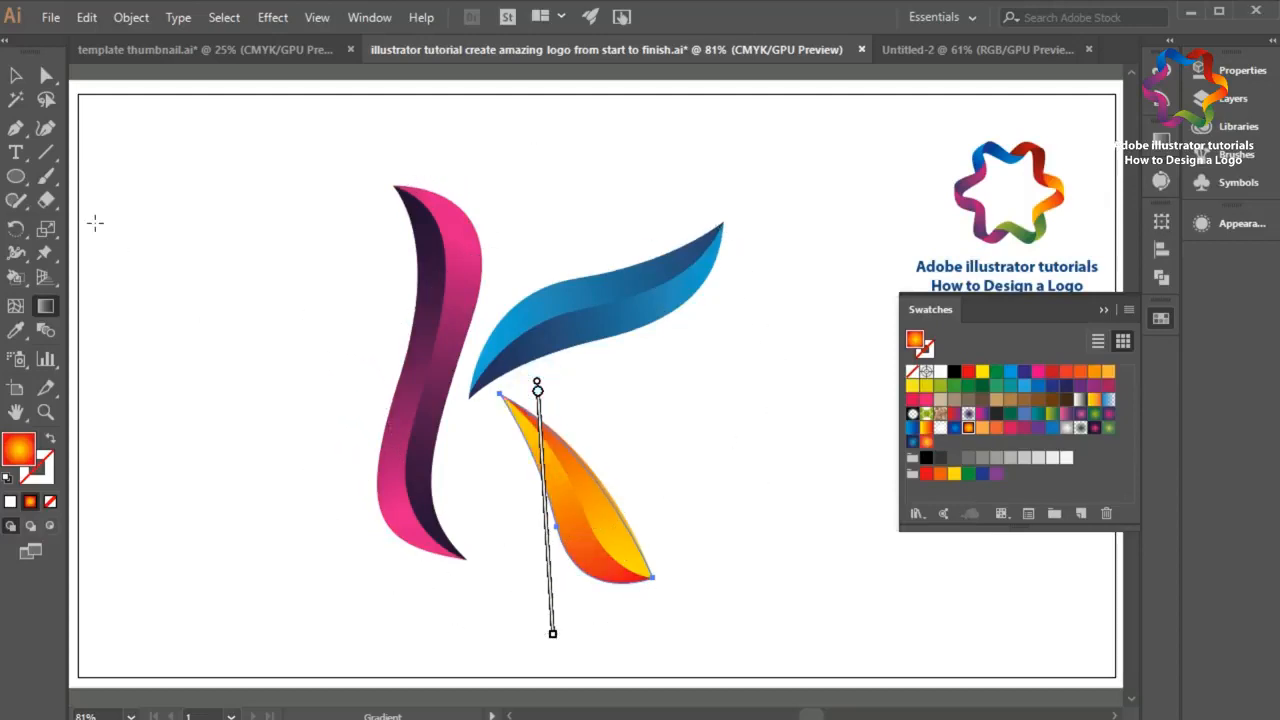
key(v)
click(170, 82)
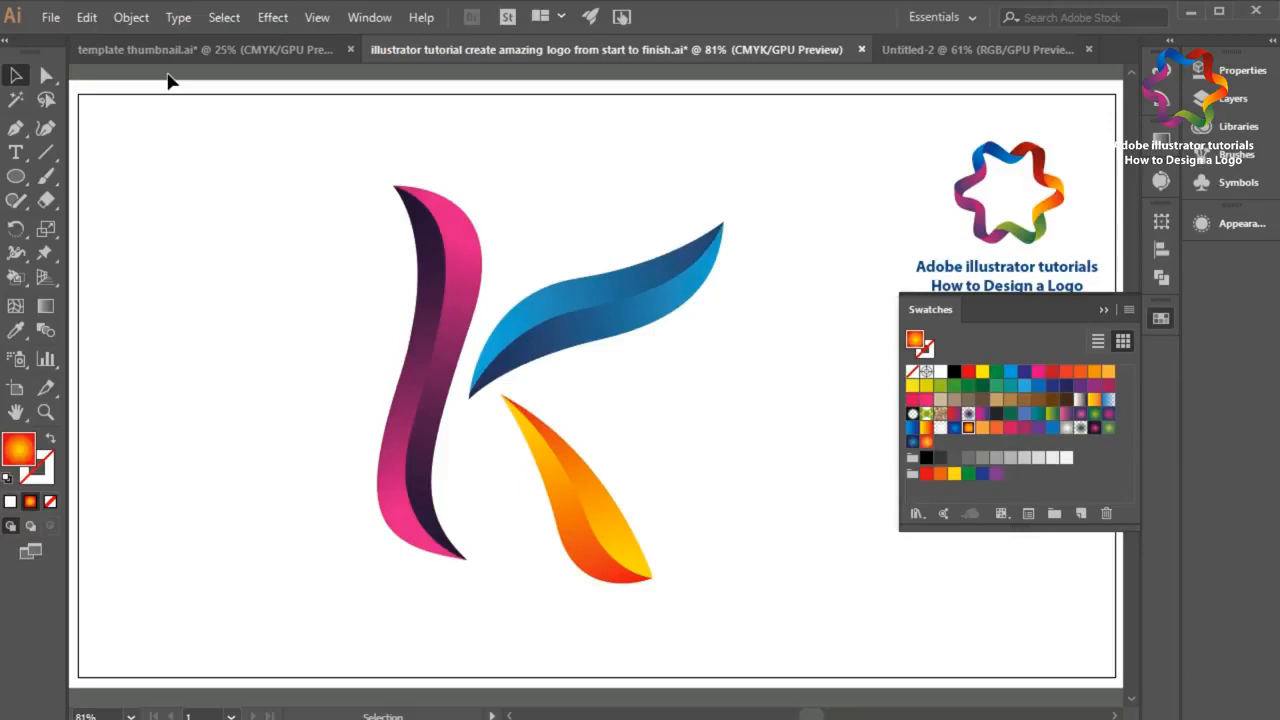
click(17, 155)
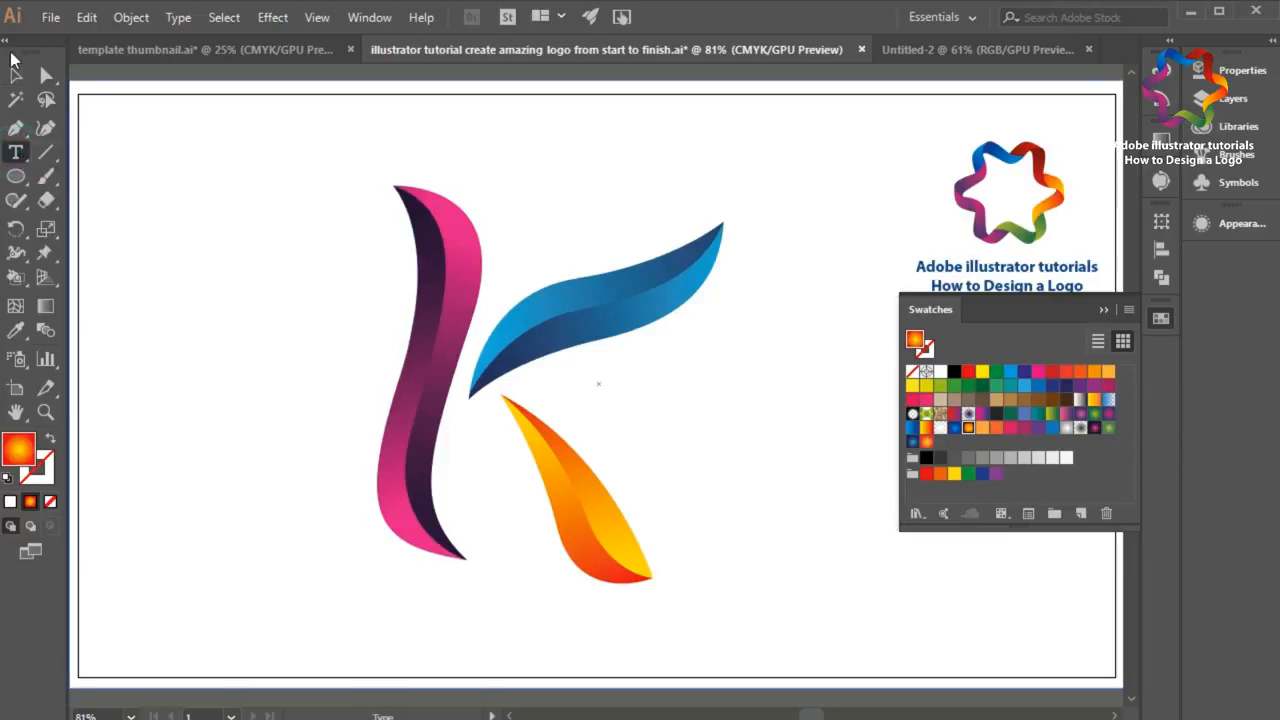
click(17, 77)
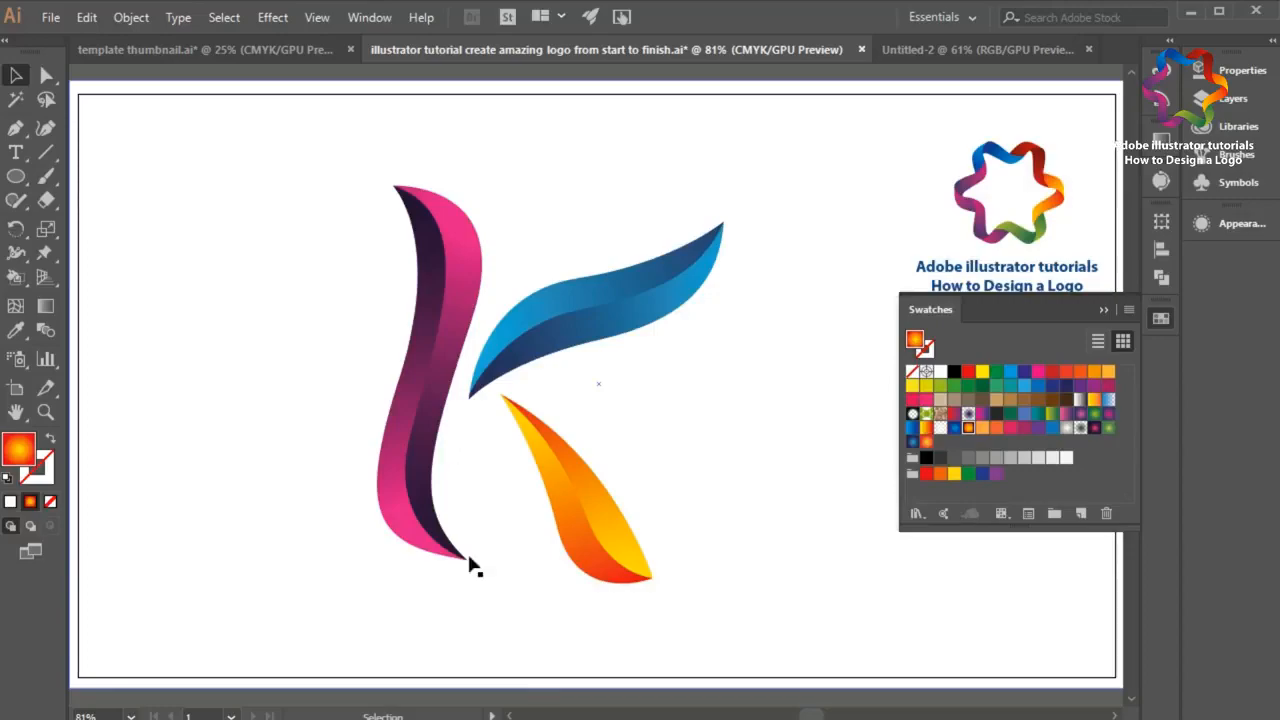
Step: Switch to the YouTube channel page in the browser and search for AdobeillustratortutorialsHowtoDesignaLogo, copied from the page's address
click(525, 719)
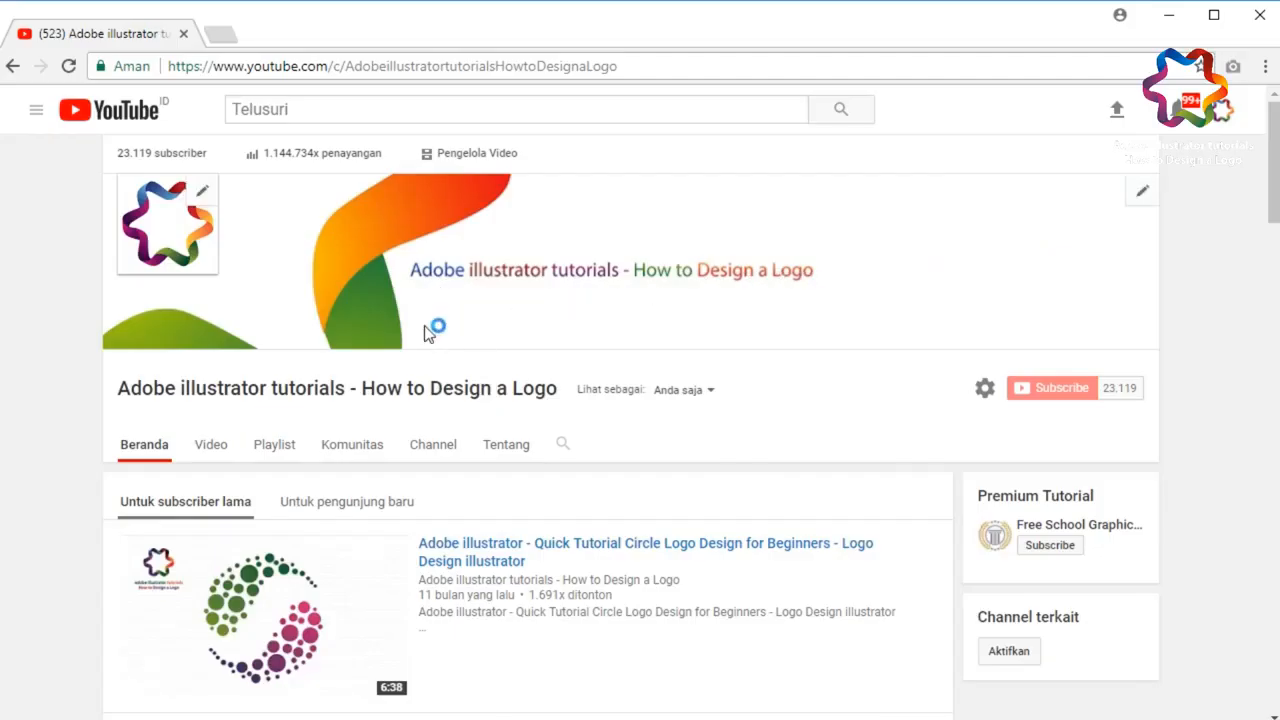
click(321, 113)
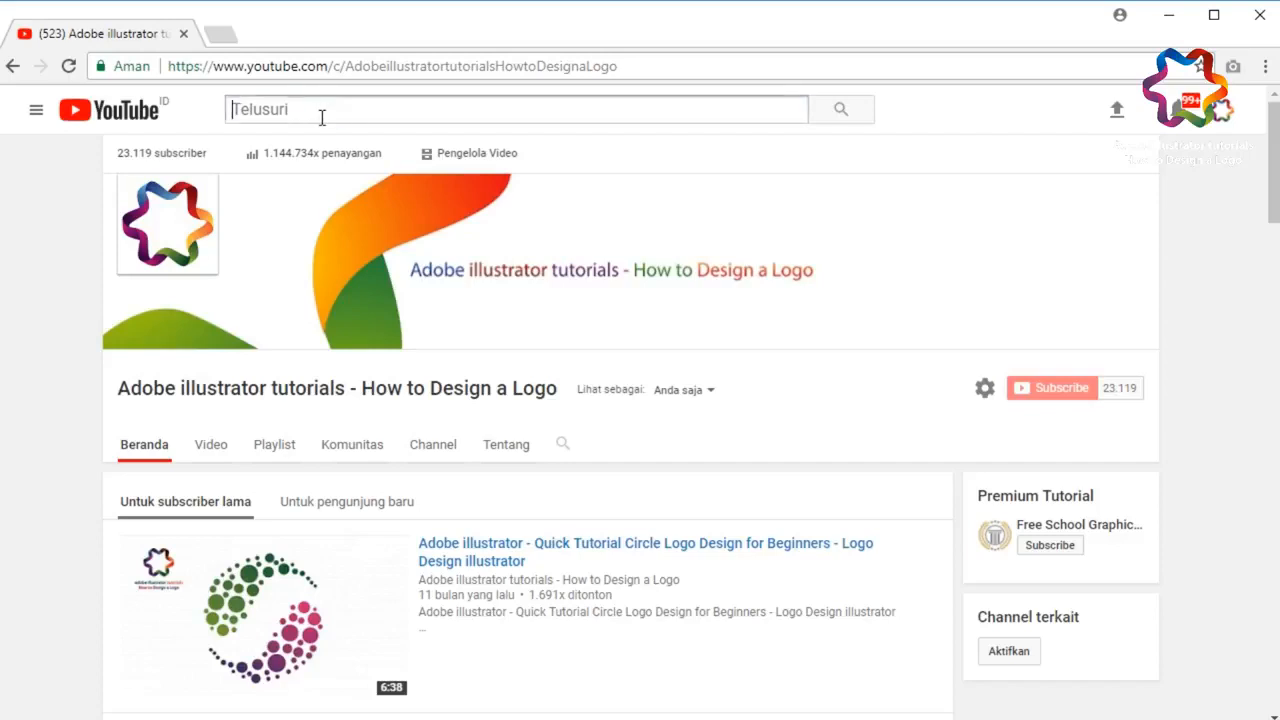
drag(346, 66, 682, 80)
key(ctrl+c)
click(676, 110)
key(ctrl+v)
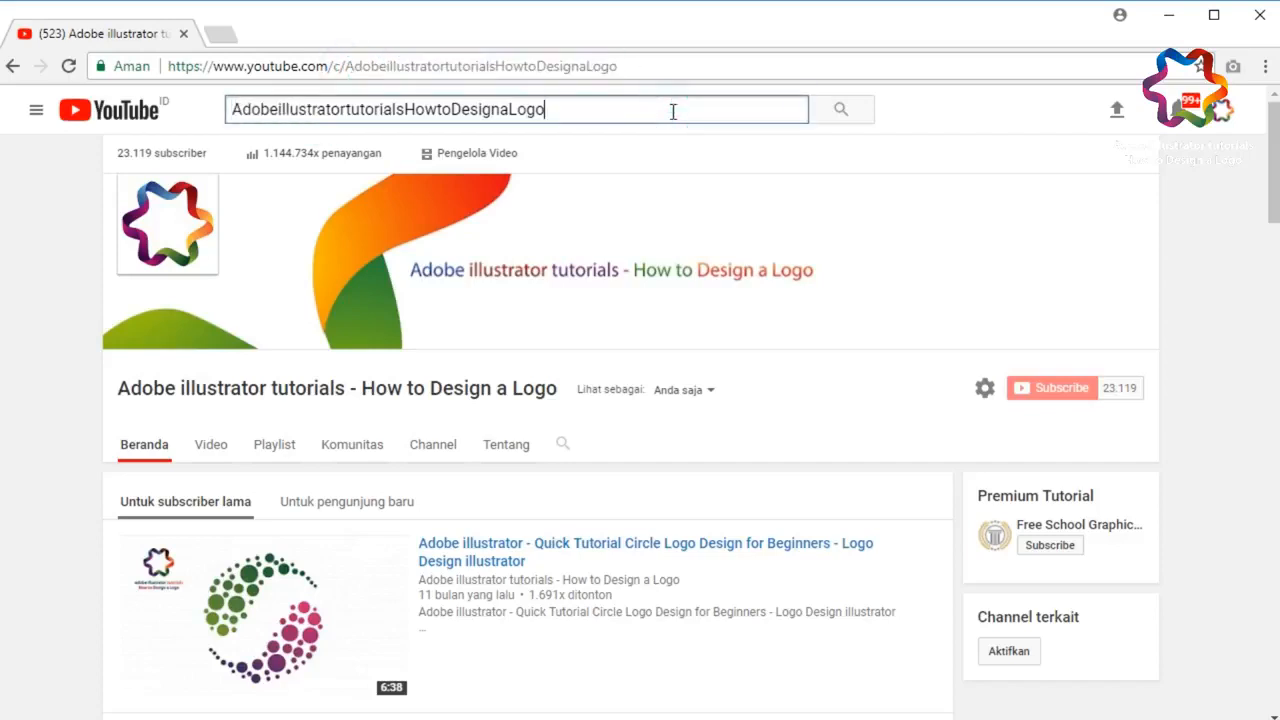
click(862, 114)
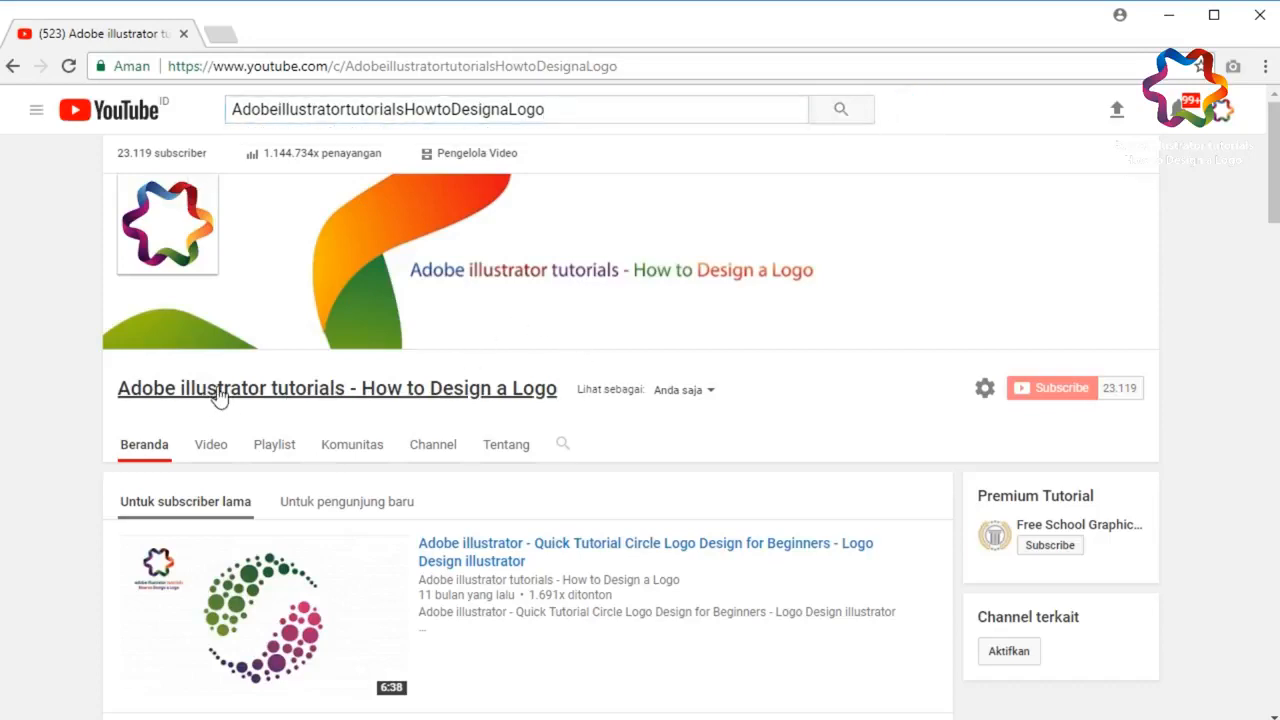
Step: Open the channel's video list and browse its logo design tutorials
click(225, 457)
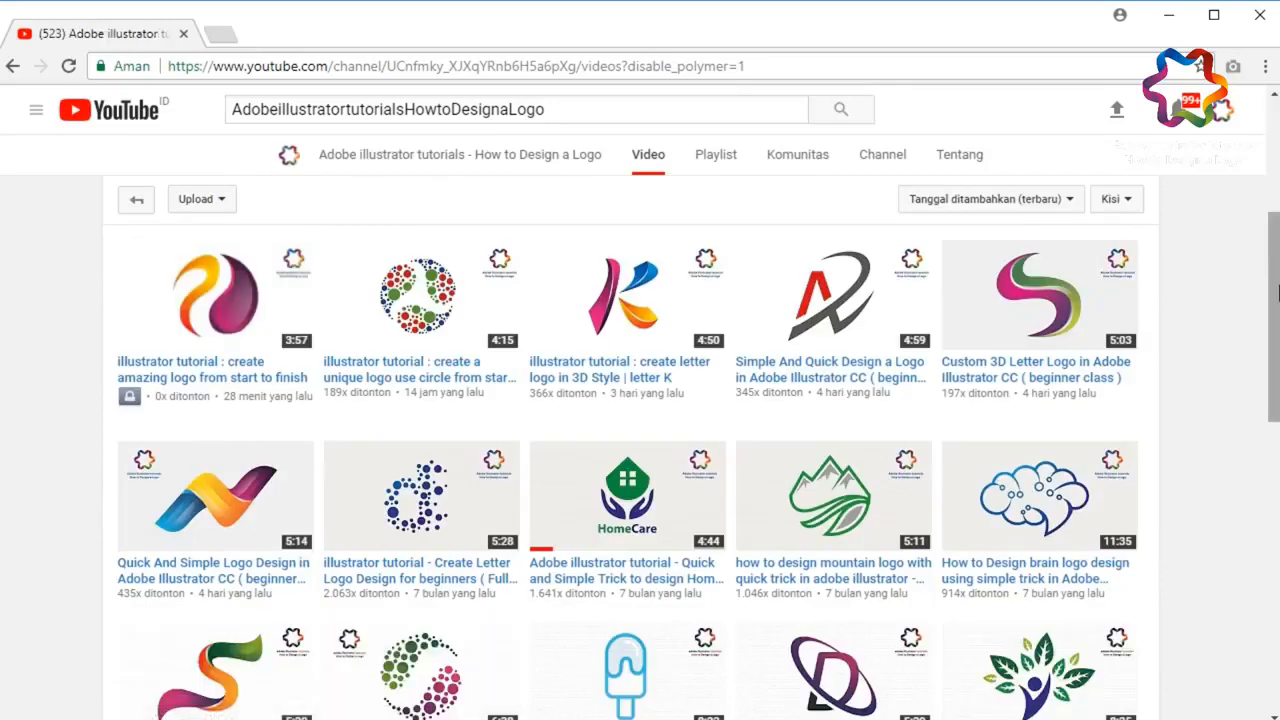
drag(1278, 291, 1278, 372)
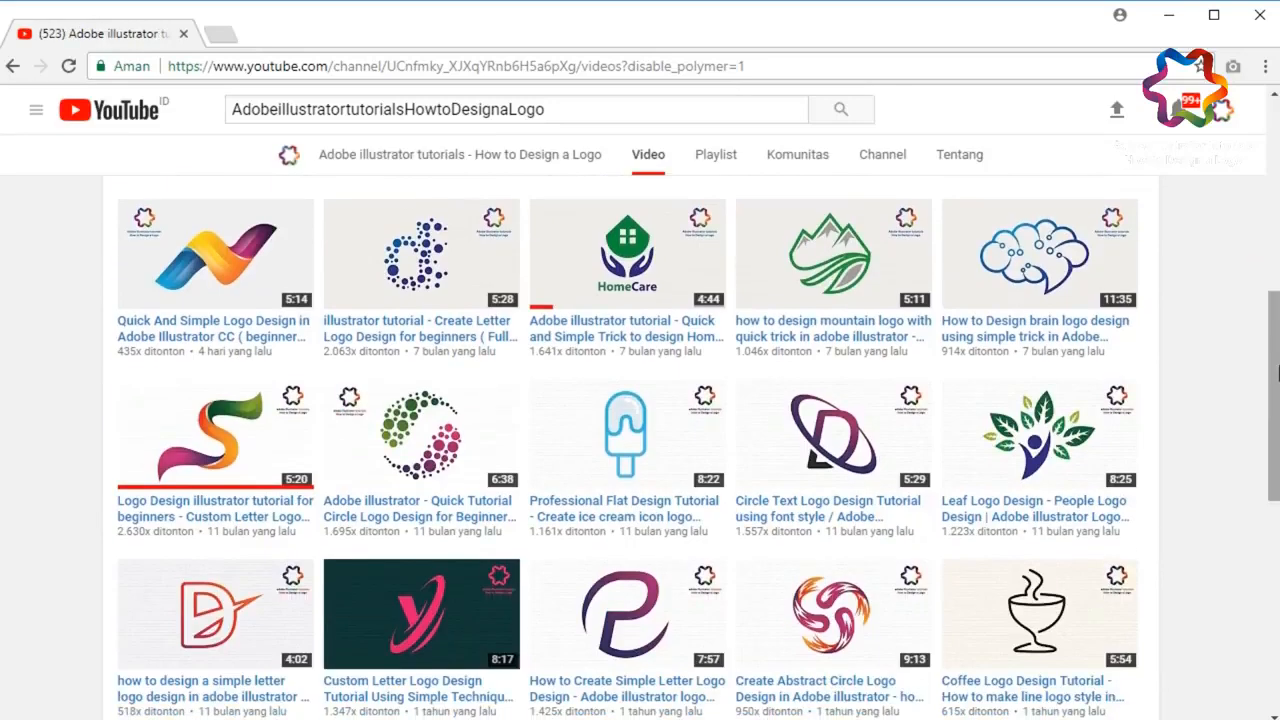